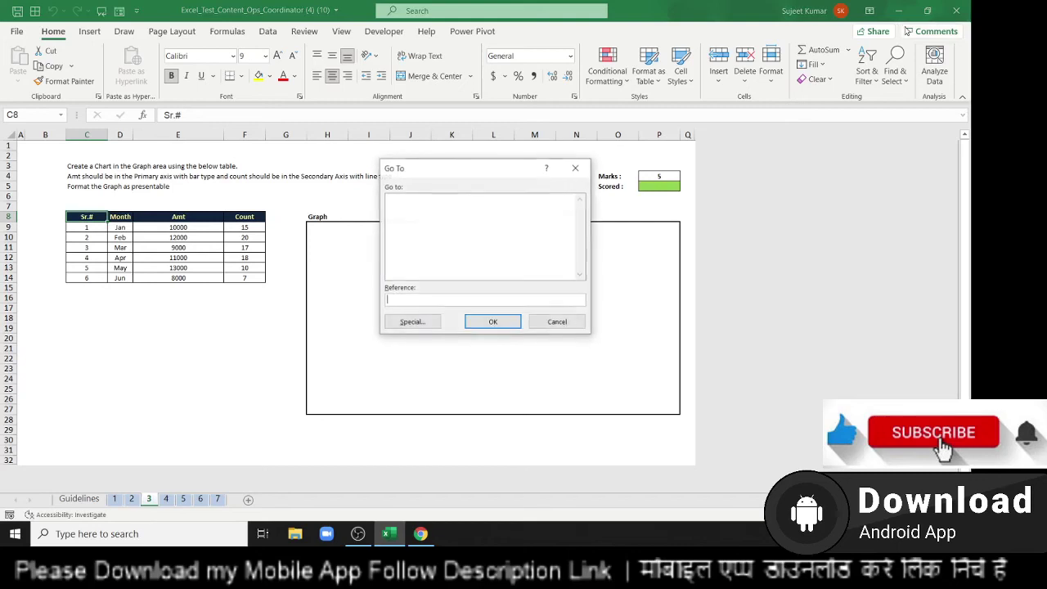
- Cancel the Go To dialog to return to the sheet with the Amt/Count table
{"action": "key", "text": "Escape"}
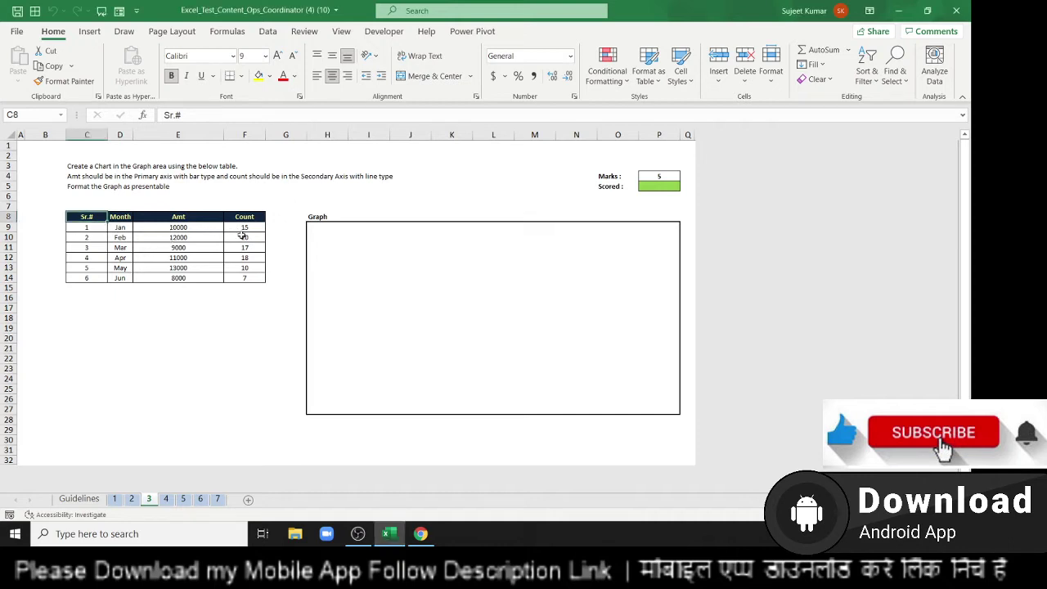
- Select the Month, Amt and Count columns with their headers, D8 through F14
{"action": "left_click", "coordinate": [187, 315]}
{"action": "key", "text": "Up"}
{"action": "key", "text": "Up"}
{"action": "key", "text": "Up"}
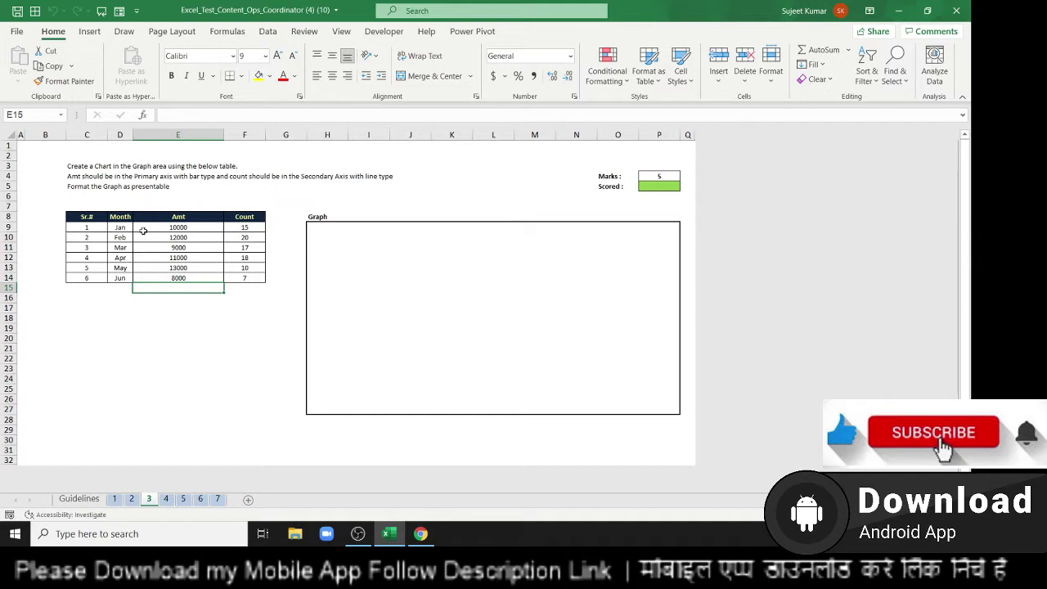
{"action": "left_click", "coordinate": [86, 328]}
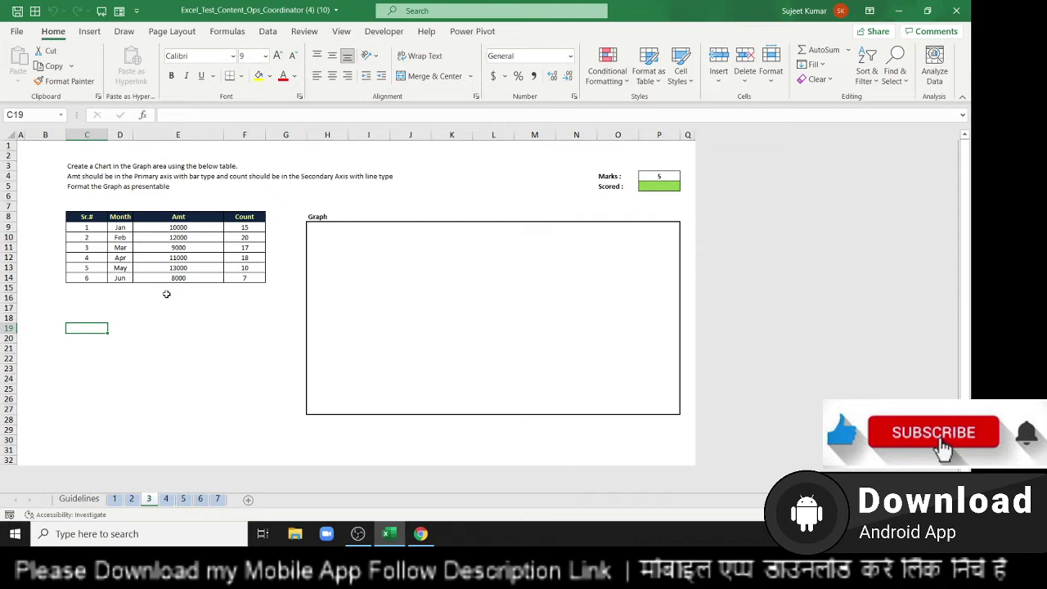
{"action": "left_click", "coordinate": [187, 217]}
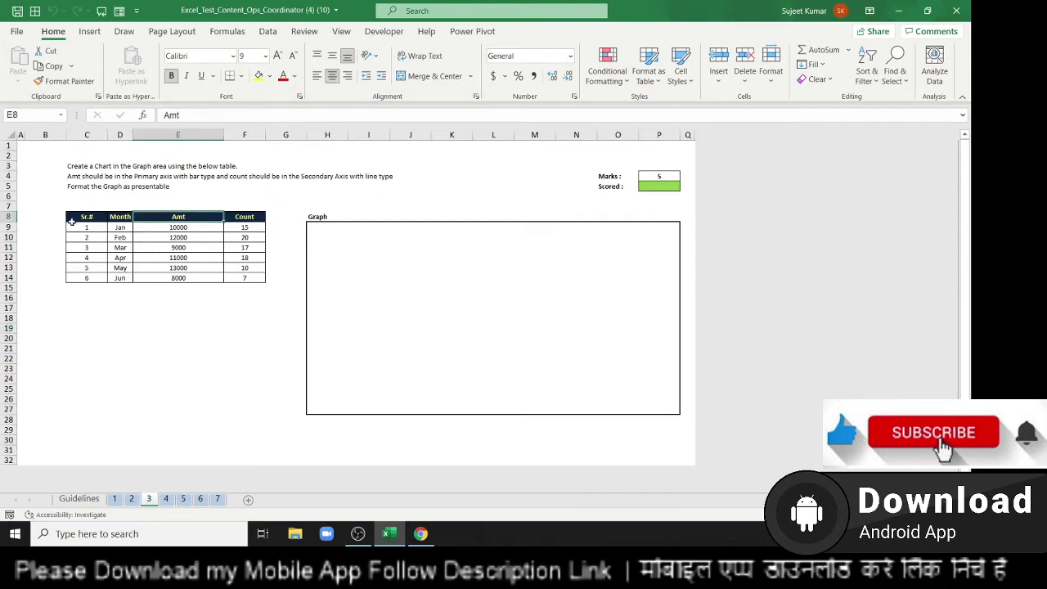
{"action": "left_click", "coordinate": [146, 227]}
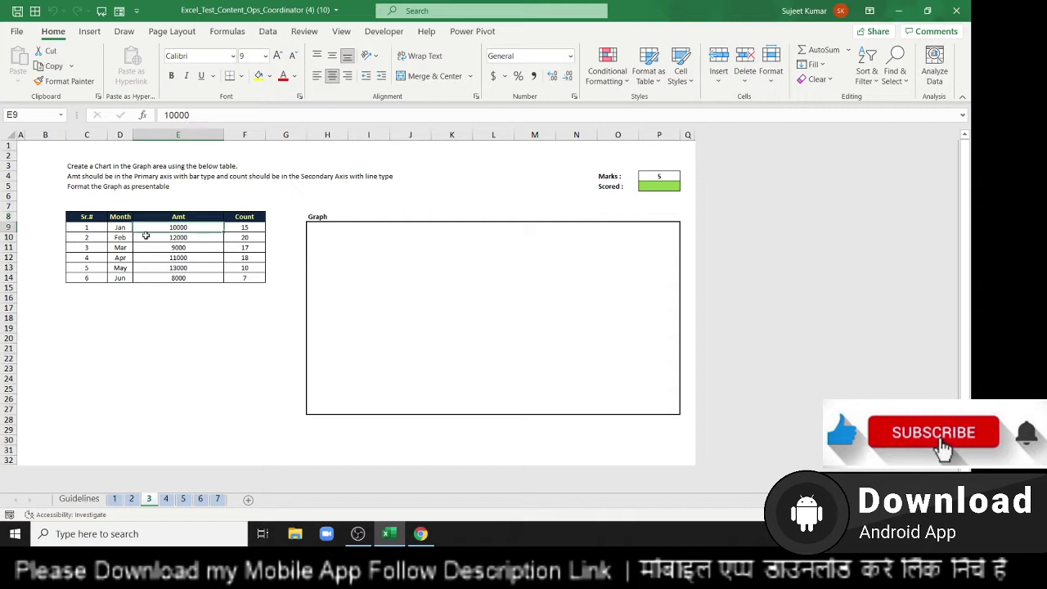
{"action": "left_click", "coordinate": [124, 268]}
{"action": "left_click", "coordinate": [87, 216]}
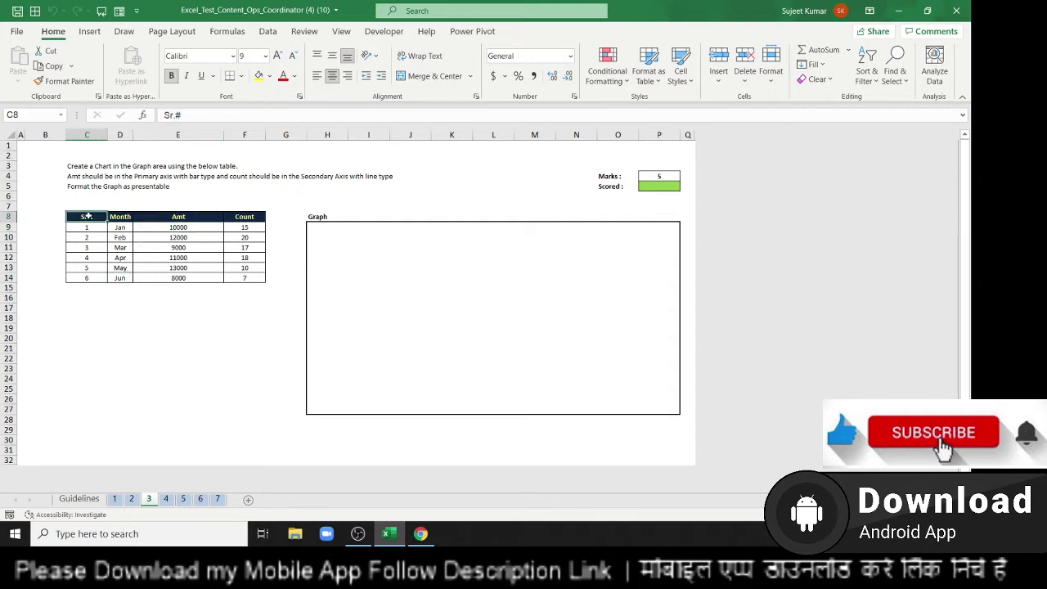
{"action": "left_click", "coordinate": [177, 229]}
{"action": "left_click_drag", "start_coordinate": [178, 231], "coordinate": [178, 278]}
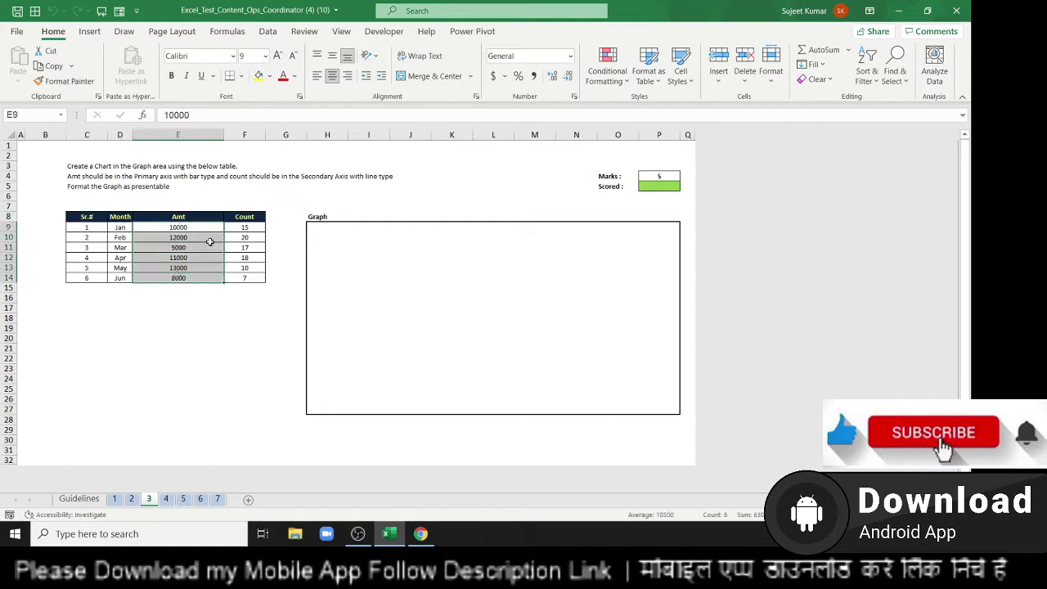
{"action": "left_click", "coordinate": [255, 234]}
{"action": "left_click_drag", "start_coordinate": [255, 234], "coordinate": [247, 278]}
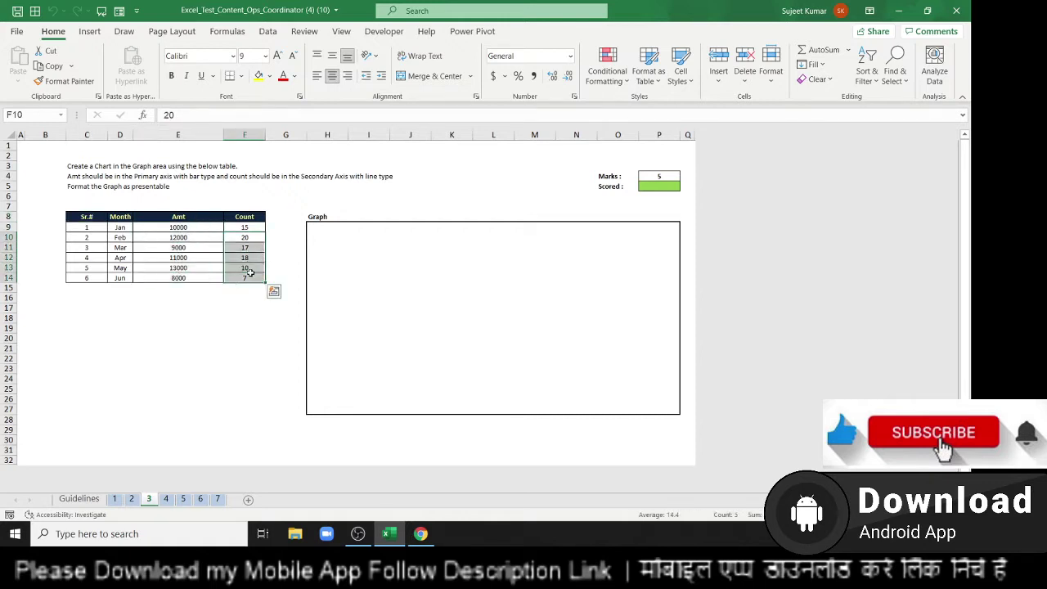
{"action": "left_click", "coordinate": [130, 215]}
{"action": "left_click_drag", "start_coordinate": [130, 215], "coordinate": [245, 278]}
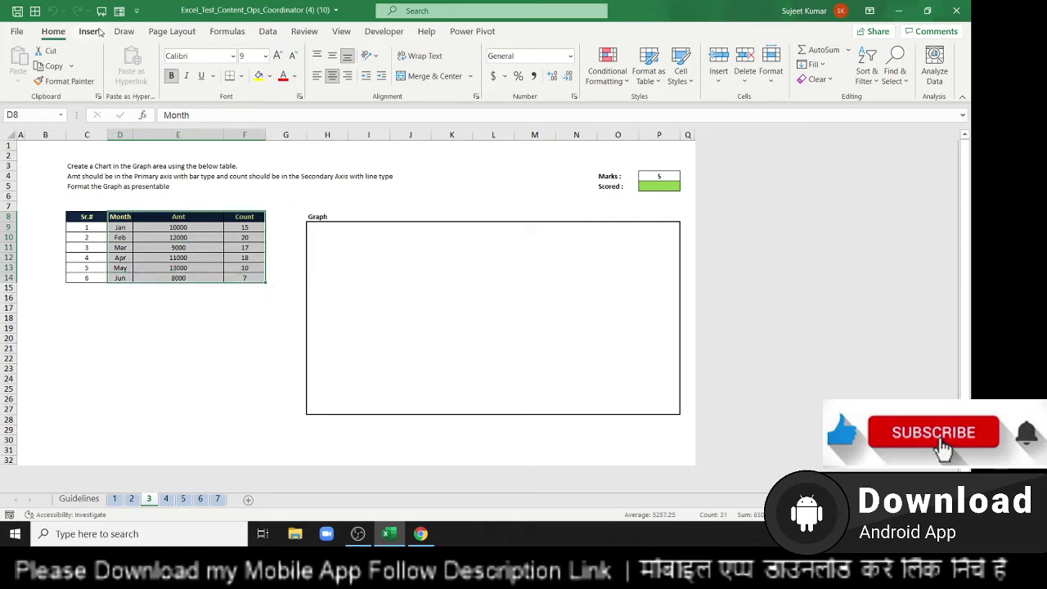
- Insert a 2-D clustered column chart of Amt and Count by month
{"action": "left_click", "coordinate": [97, 31]}
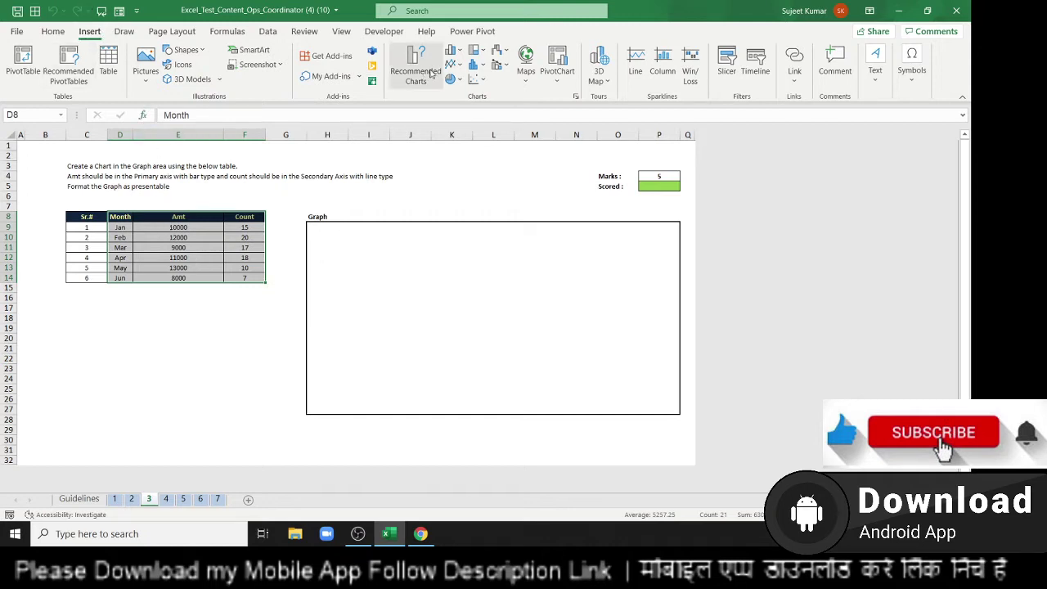
{"action": "left_click", "coordinate": [462, 54]}
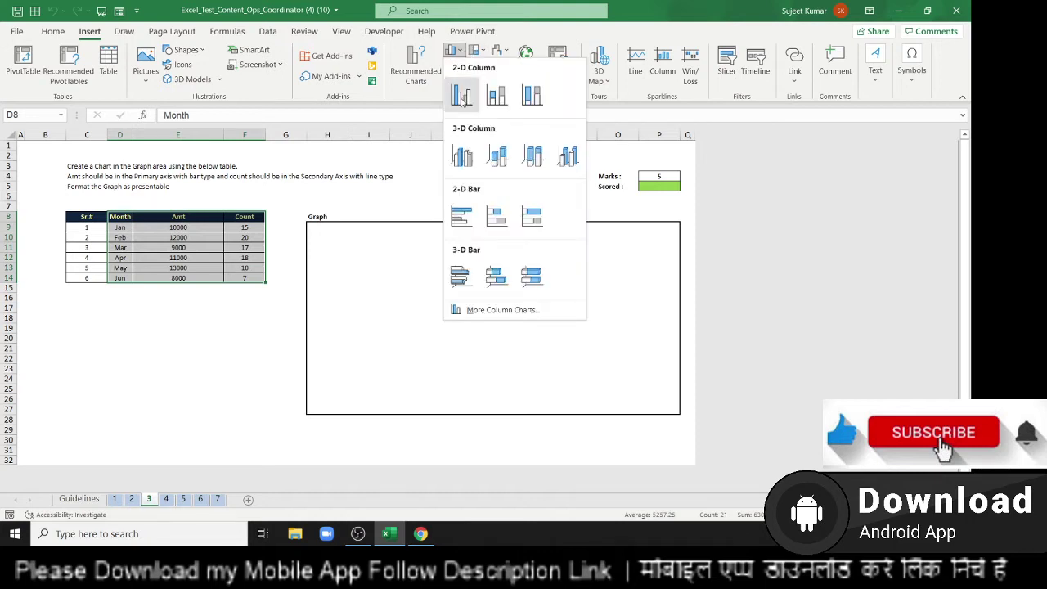
{"action": "left_click", "coordinate": [462, 98]}
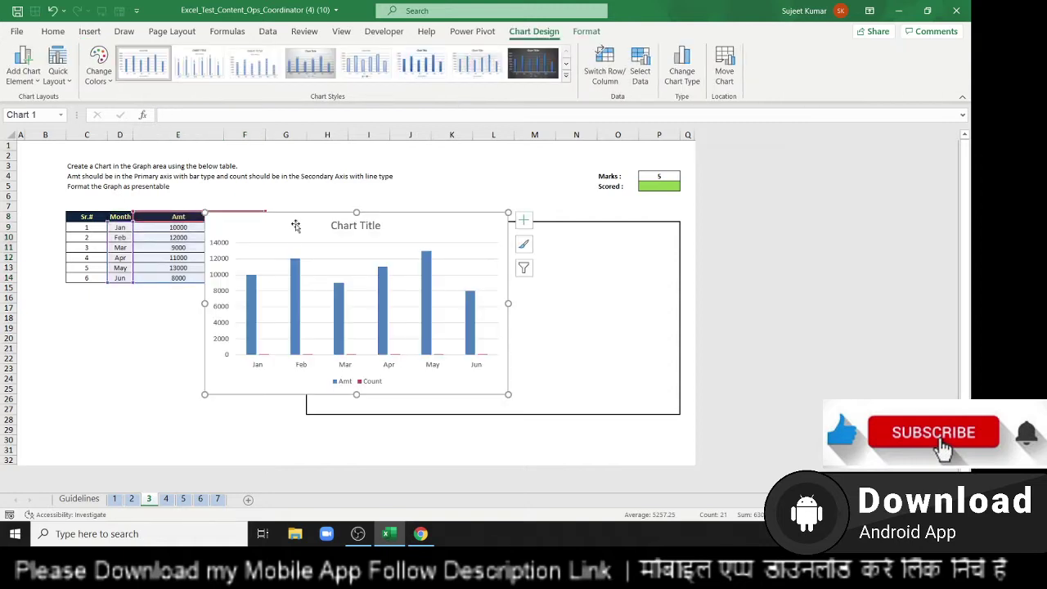
- Move the chart into the Graph box and stretch it to fill the box
{"action": "mouse_move", "coordinate": [292, 226]}
{"action": "left_mouse_down"}
{"action": "mouse_move", "coordinate": [453, 244]}
{"action": "mouse_move", "coordinate": [394, 240]}
{"action": "left_mouse_up"}
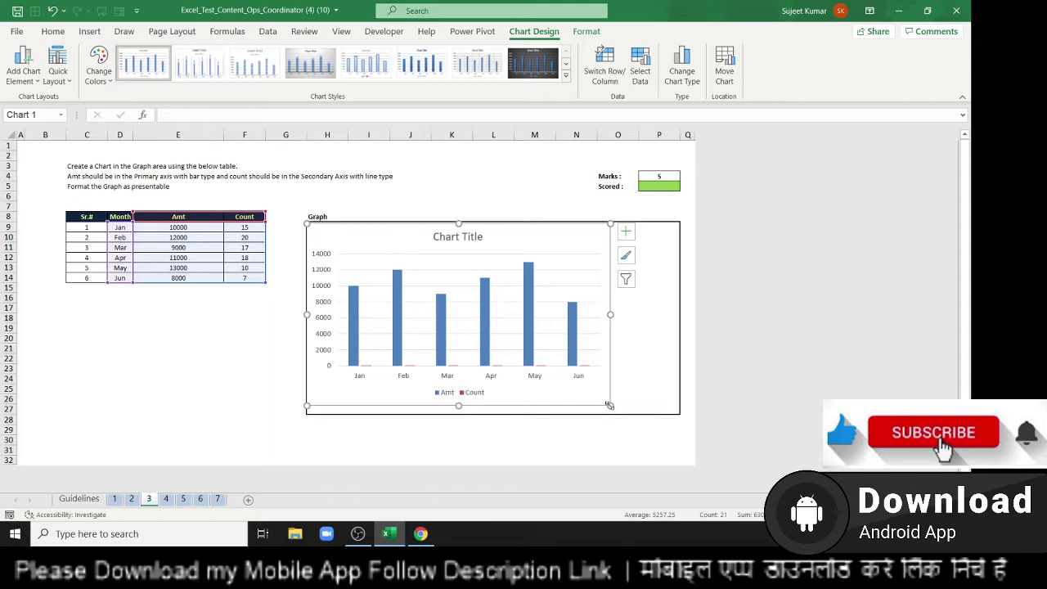
{"action": "left_click_drag", "start_coordinate": [644, 405], "coordinate": [682, 410]}
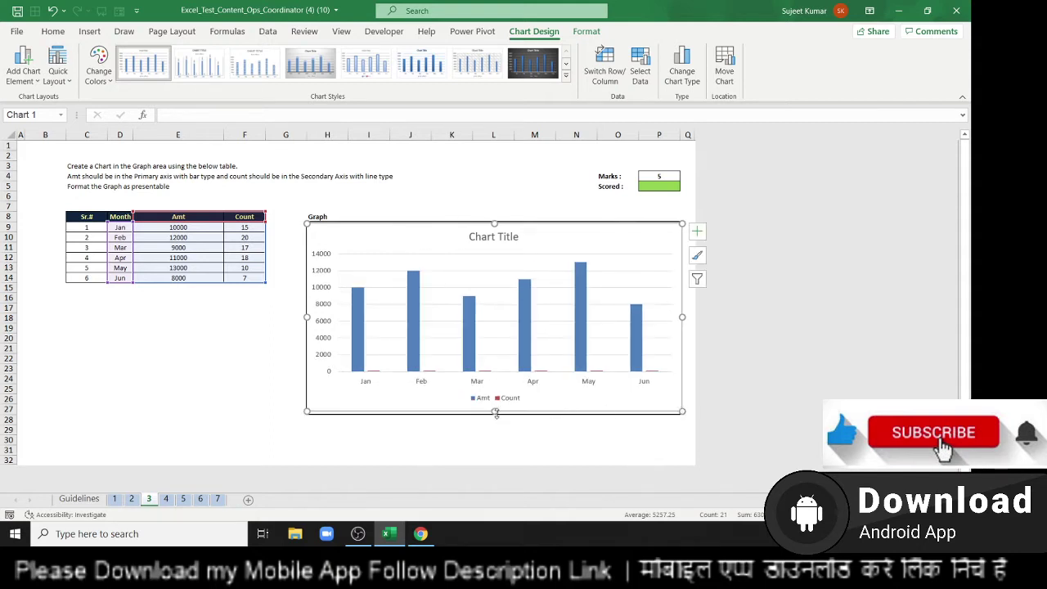
{"action": "left_click_drag", "start_coordinate": [494, 413], "coordinate": [494, 418]}
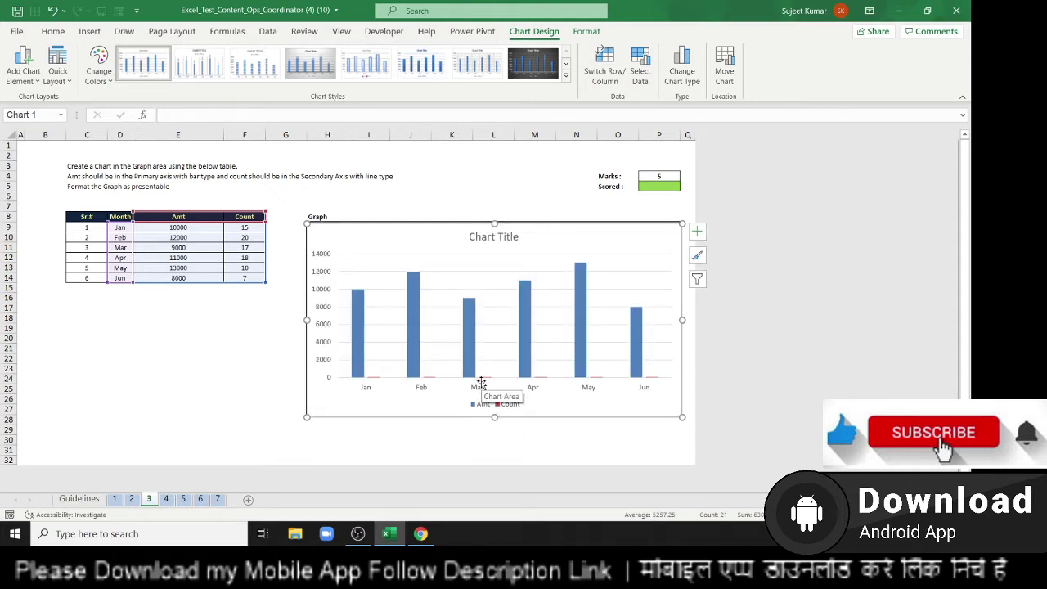
{"action": "left_click", "coordinate": [481, 379]}
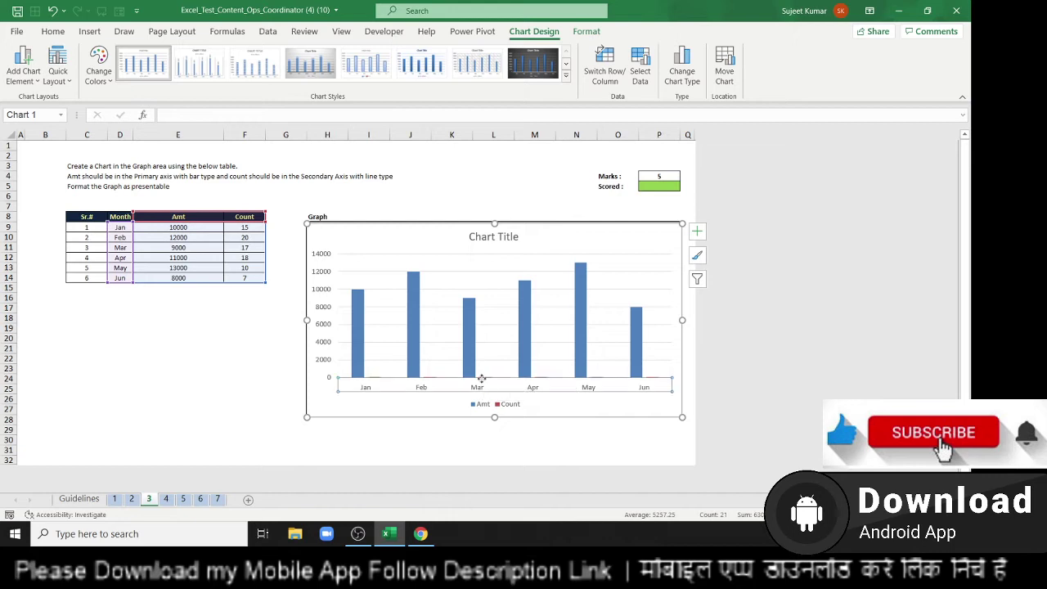
{"action": "left_click", "coordinate": [474, 362]}
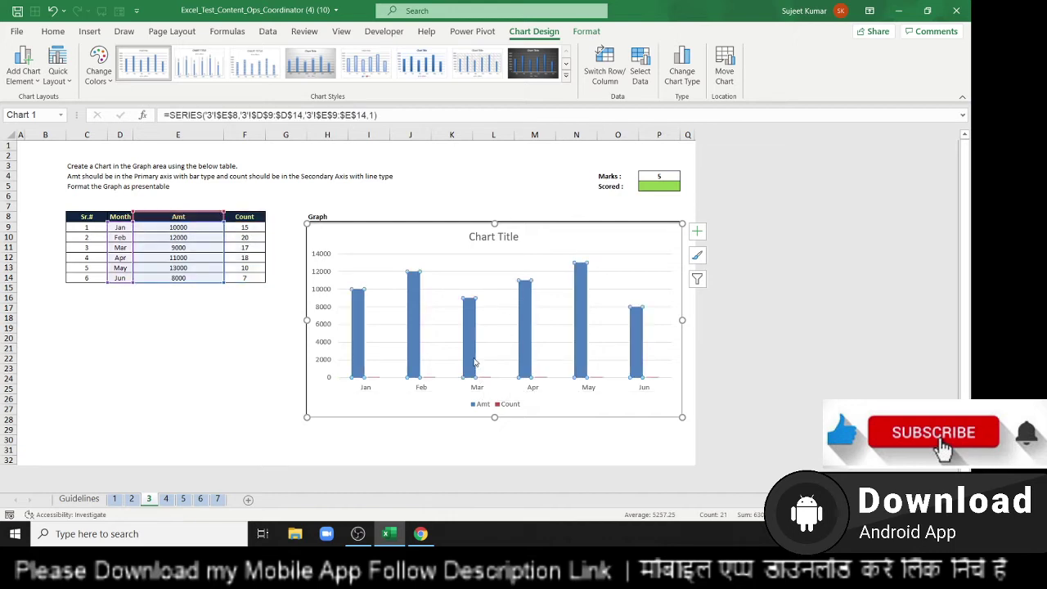
{"action": "right_click", "coordinate": [475, 362]}
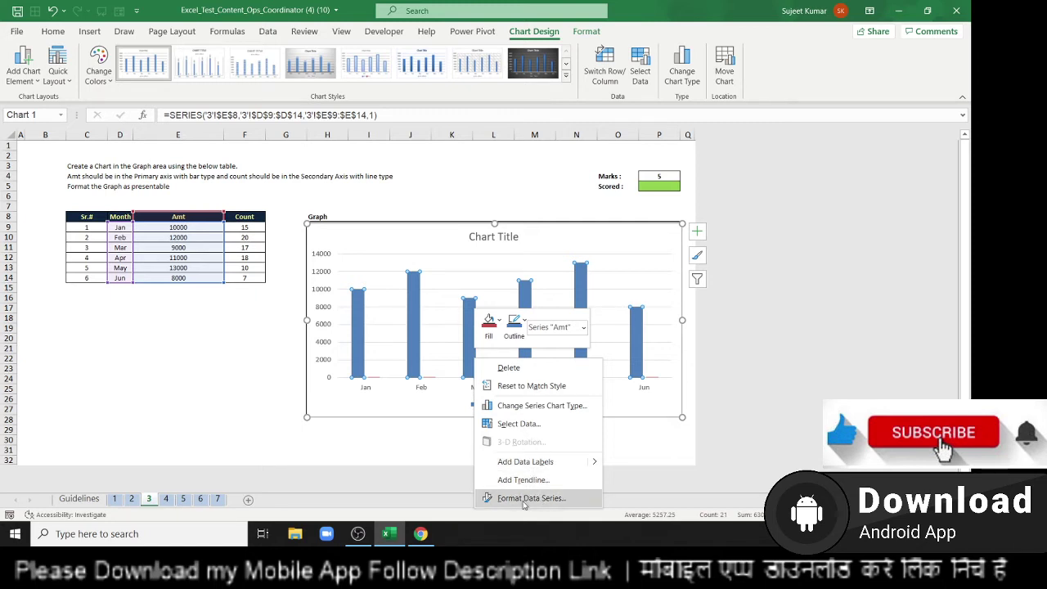
{"action": "left_click", "coordinate": [524, 501]}
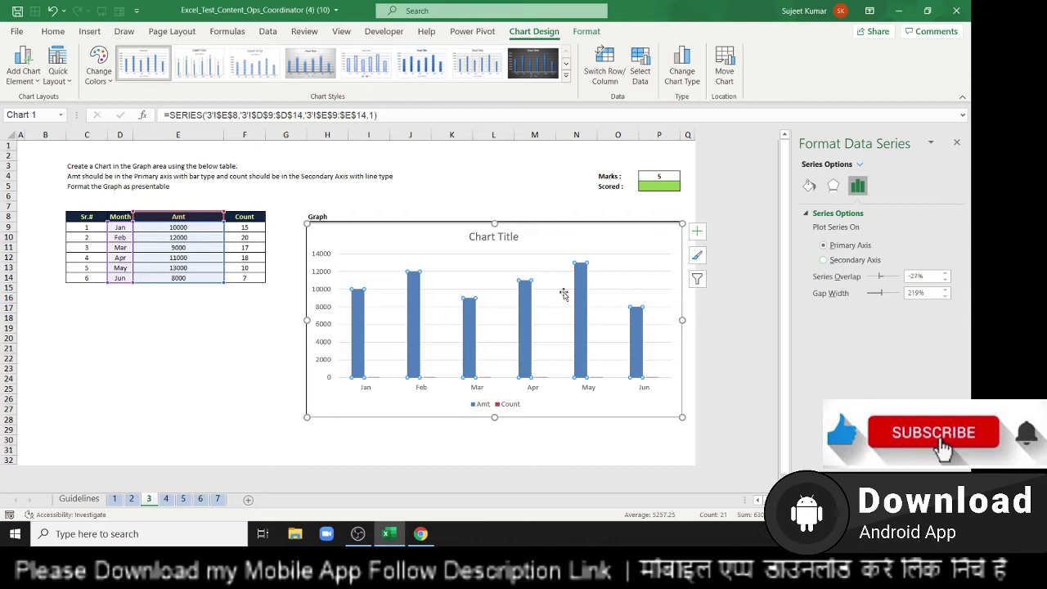
{"action": "mouse_move", "coordinate": [522, 301]}
{"action": "left_click", "coordinate": [460, 405]}
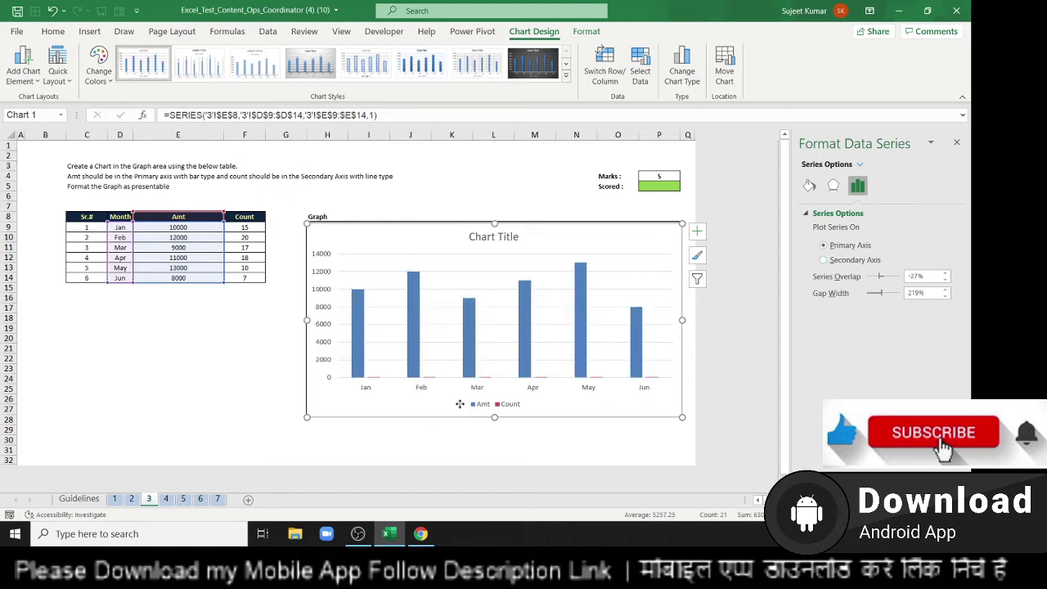
{"action": "left_click", "coordinate": [957, 144]}
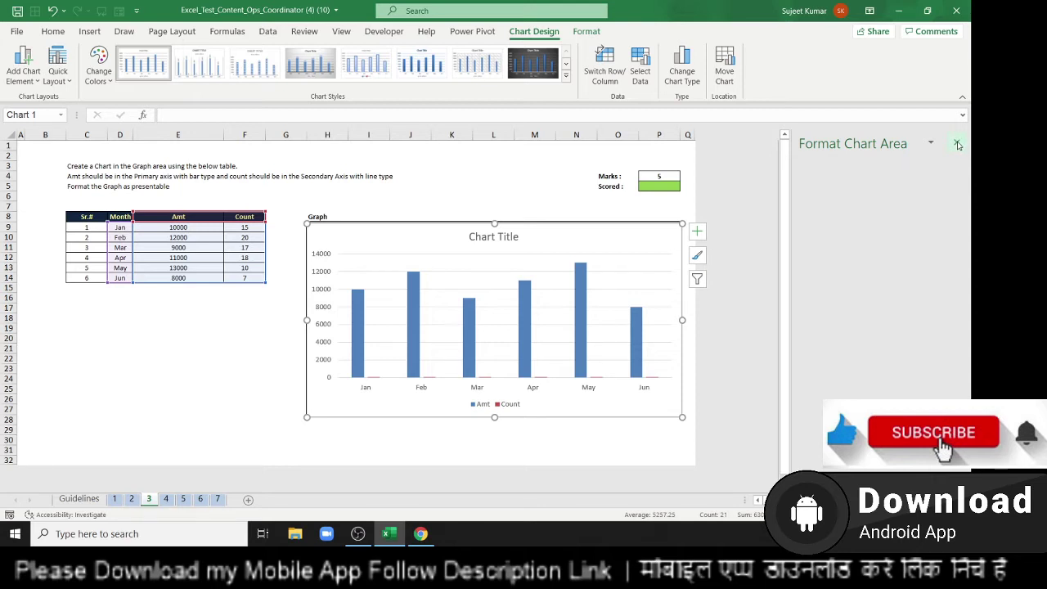
{"action": "left_click", "coordinate": [523, 289]}
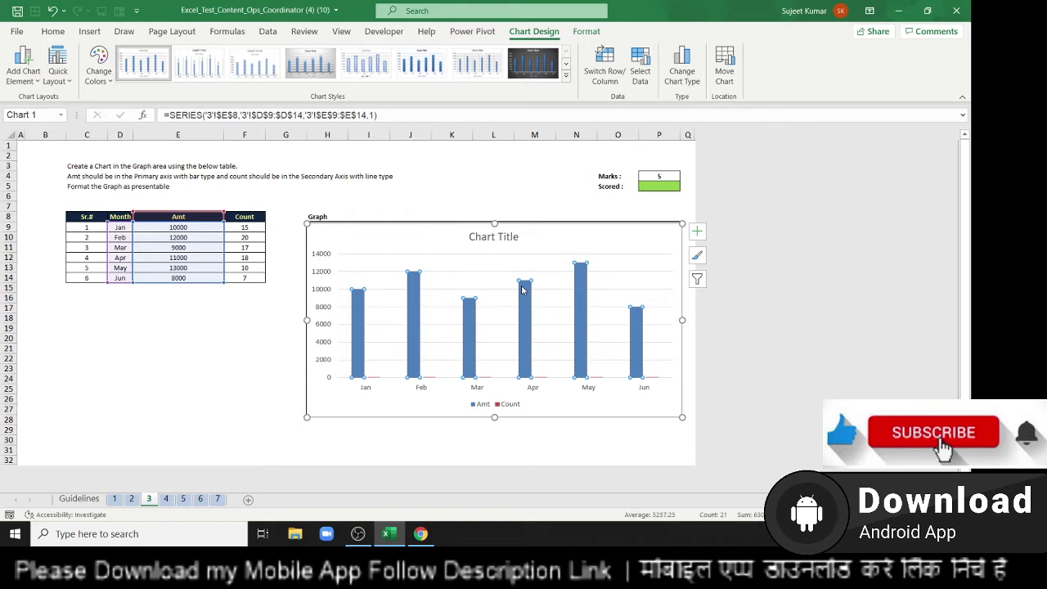
{"action": "right_click", "coordinate": [529, 301]}
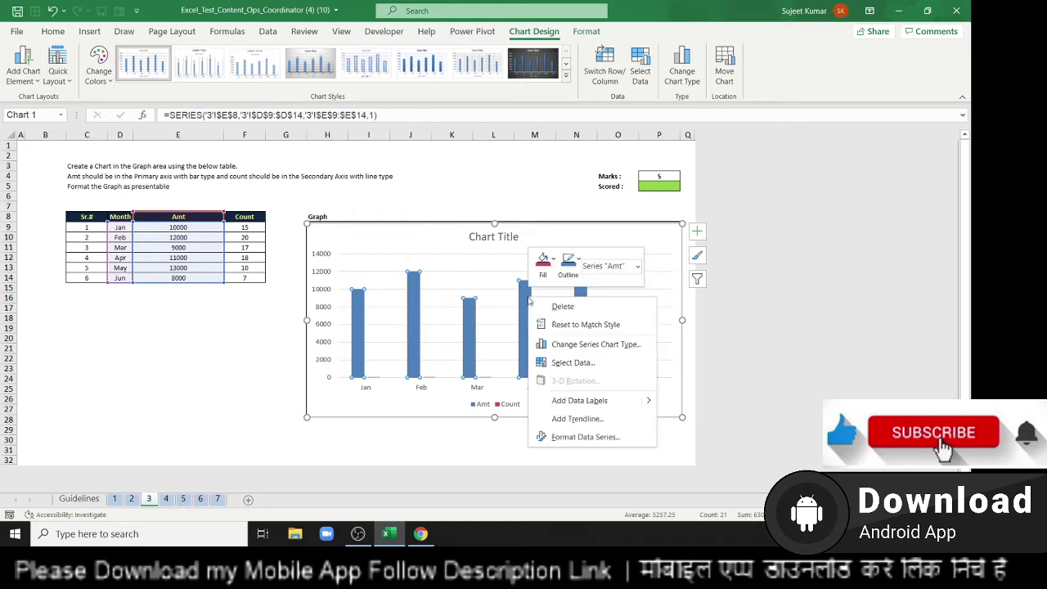
{"action": "left_click", "coordinate": [552, 345]}
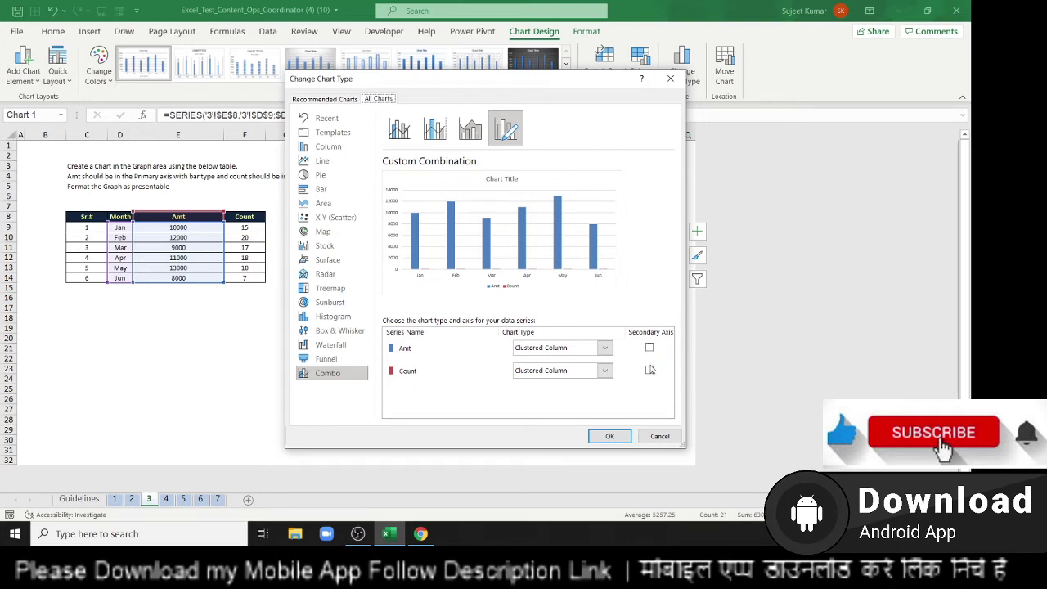
{"action": "left_click", "coordinate": [649, 349]}
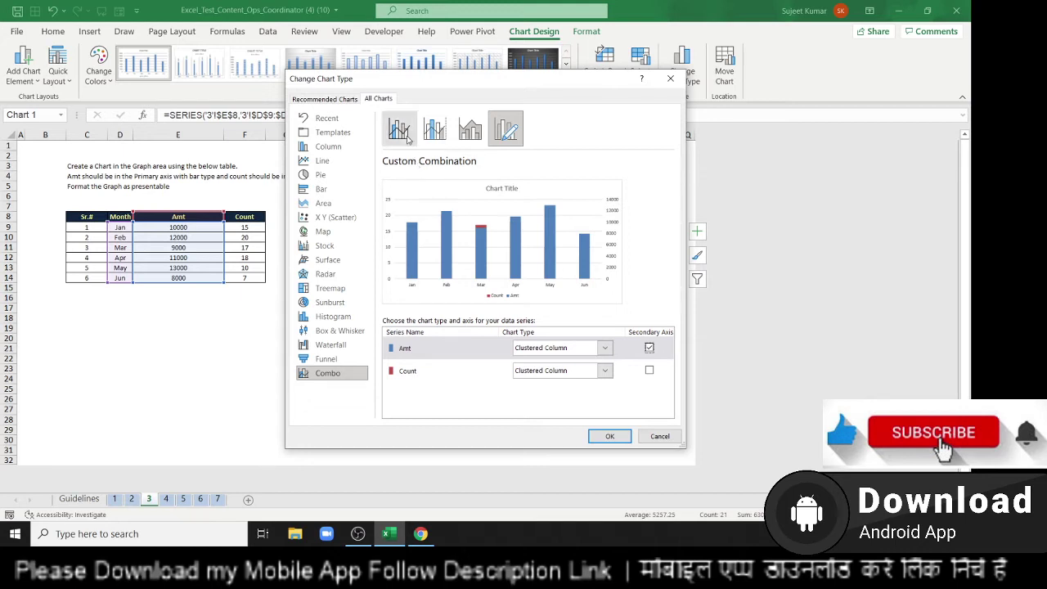
{"action": "left_click", "coordinate": [324, 151]}
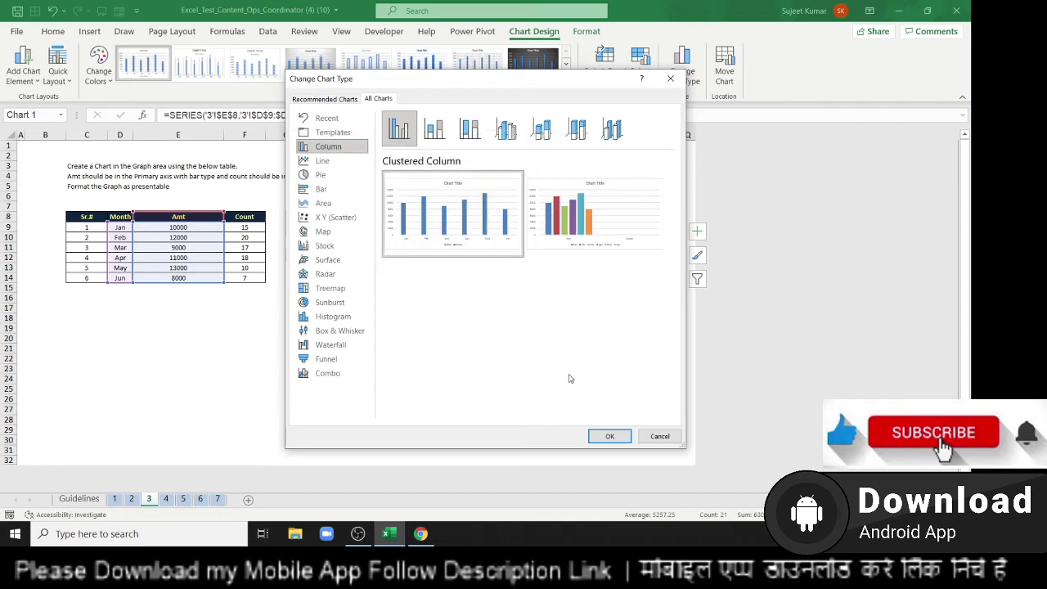
{"action": "left_click", "coordinate": [609, 436]}
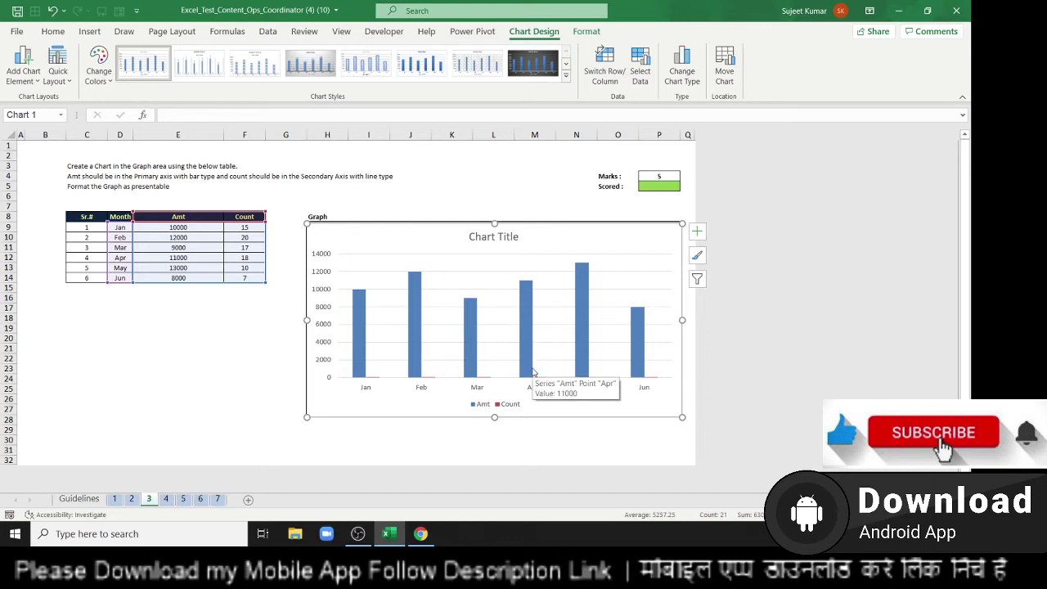
- Change to a Combo chart with Amt on a secondary 0–14000 axis
{"action": "left_click", "coordinate": [528, 370]}
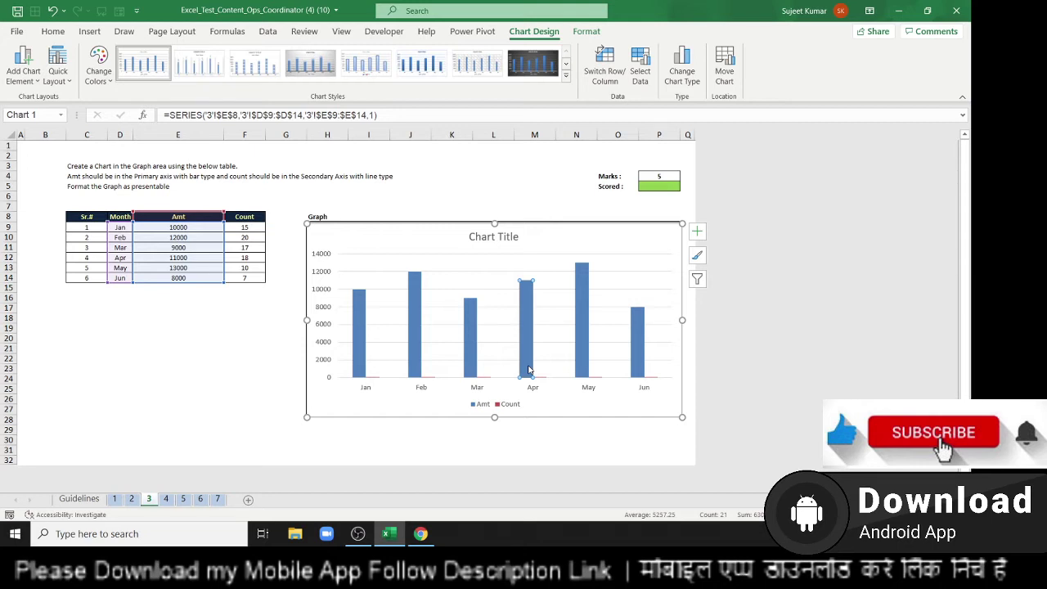
{"action": "left_click", "coordinate": [472, 372]}
{"action": "left_click", "coordinate": [537, 414]}
{"action": "right_click", "coordinate": [475, 336]}
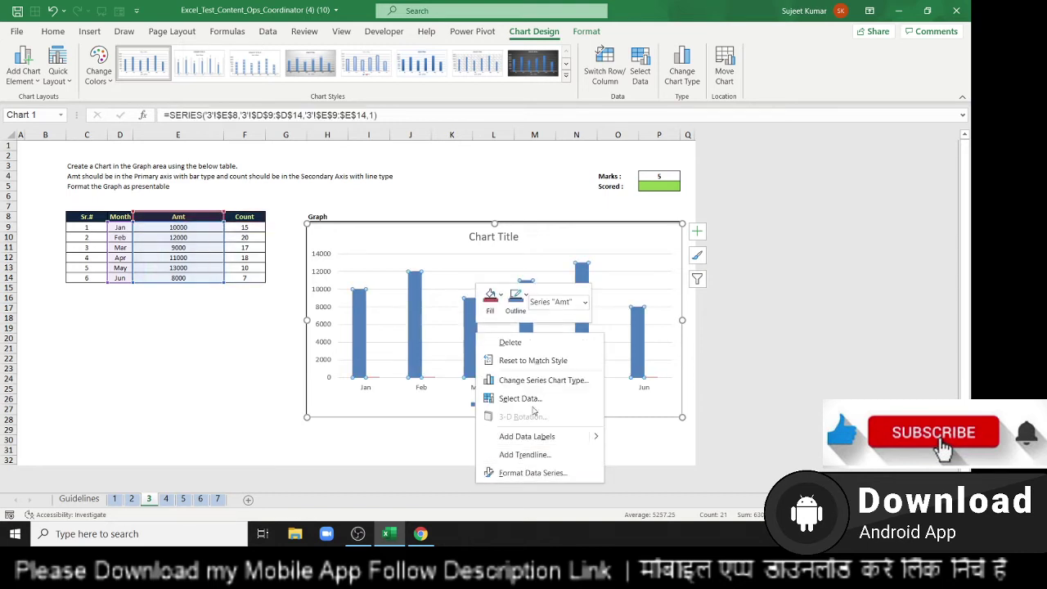
{"action": "left_click", "coordinate": [535, 388]}
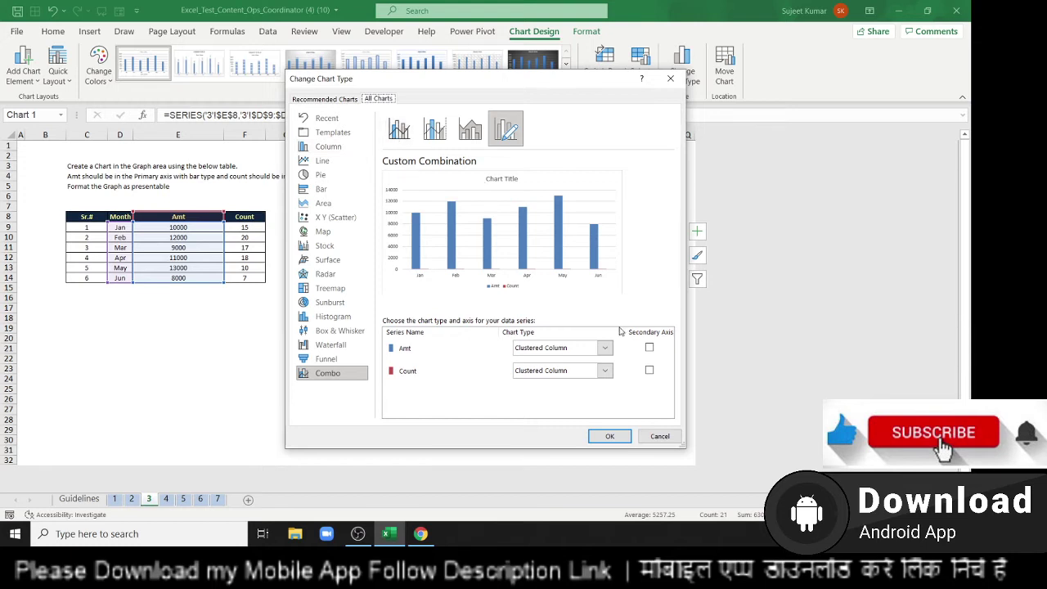
{"action": "left_click", "coordinate": [649, 348]}
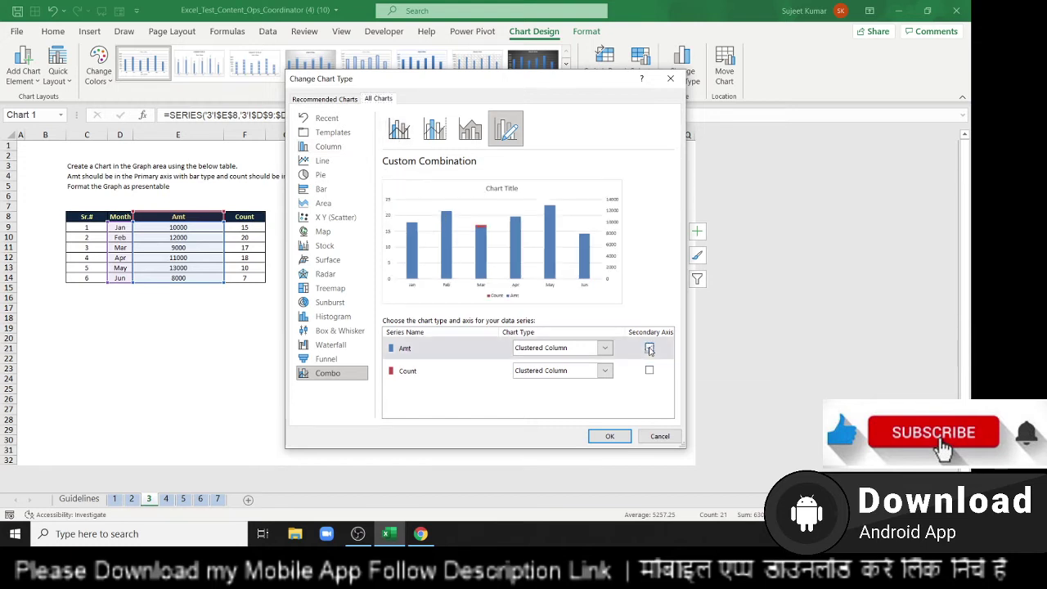
{"action": "left_click", "coordinate": [601, 436]}
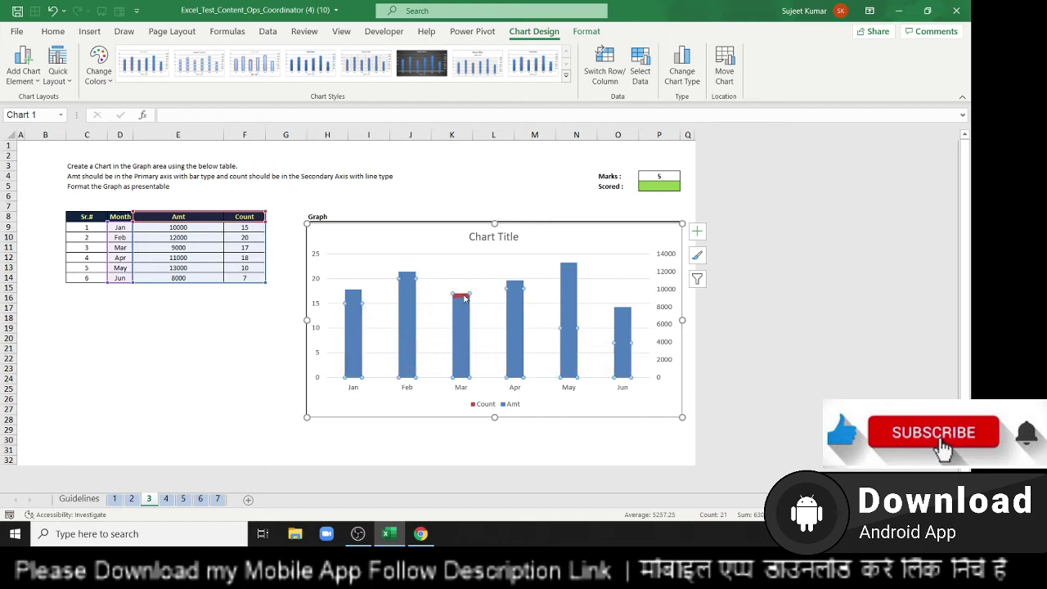
{"action": "left_click", "coordinate": [463, 296]}
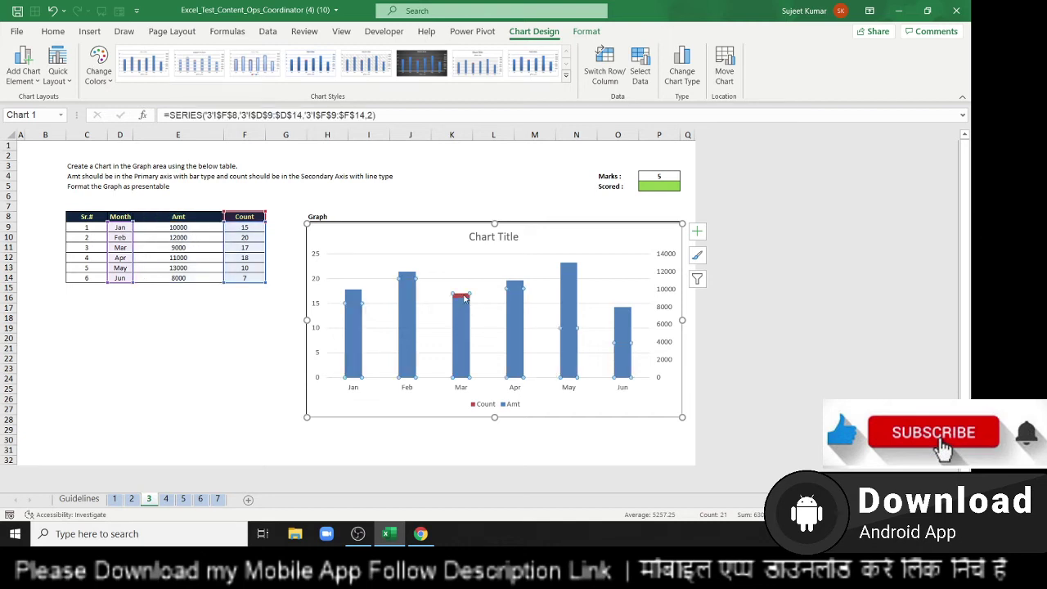
- Give the Count series 30% series overlap and a 390% gap width
{"action": "right_click", "coordinate": [463, 299]}
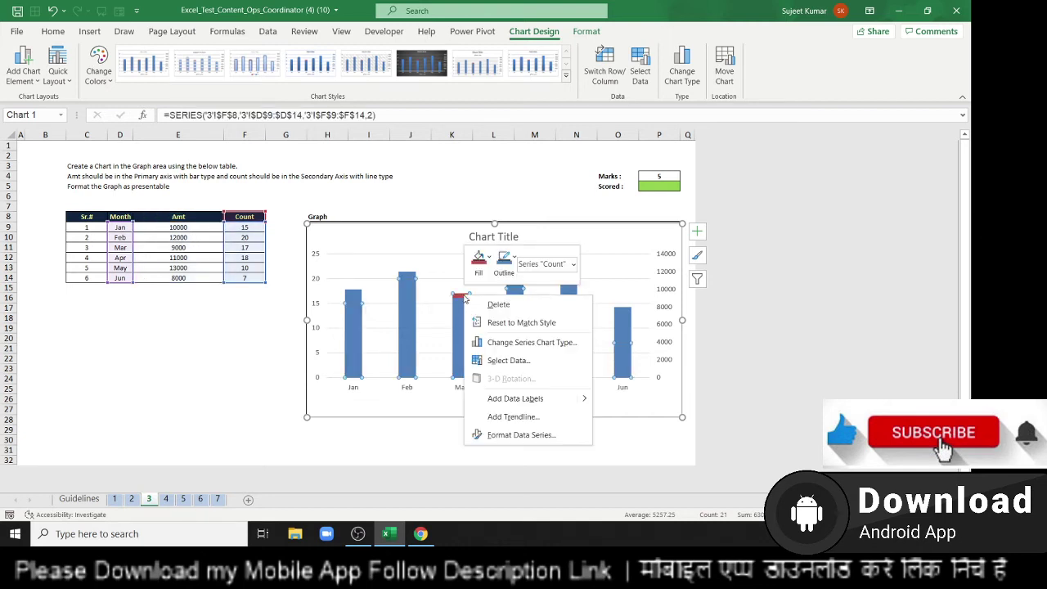
{"action": "left_click", "coordinate": [515, 436]}
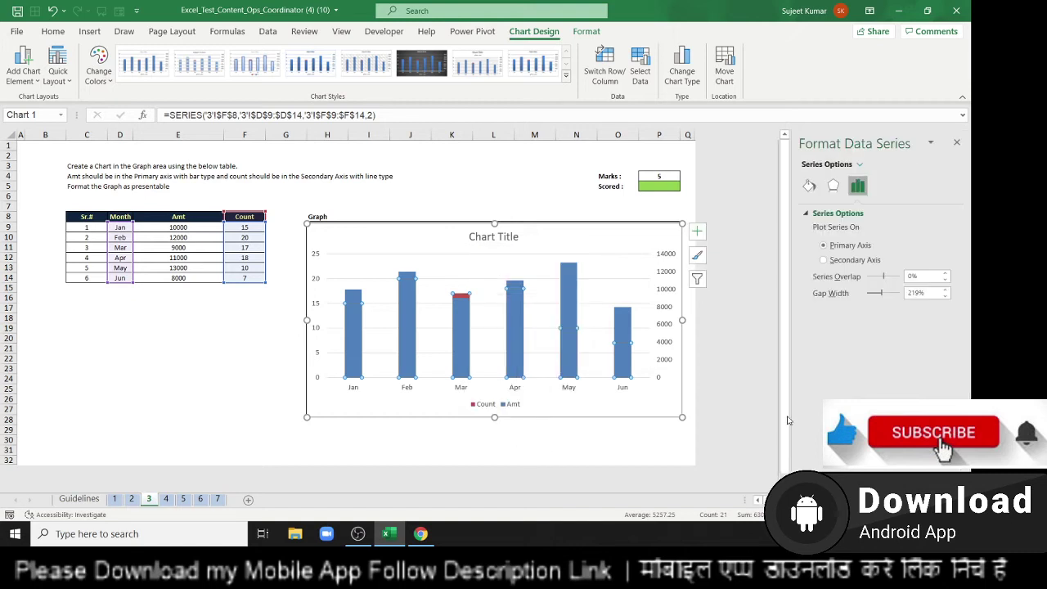
{"action": "left_click", "coordinate": [890, 278]}
{"action": "left_click", "coordinate": [892, 296]}
{"action": "left_click", "coordinate": [892, 296]}
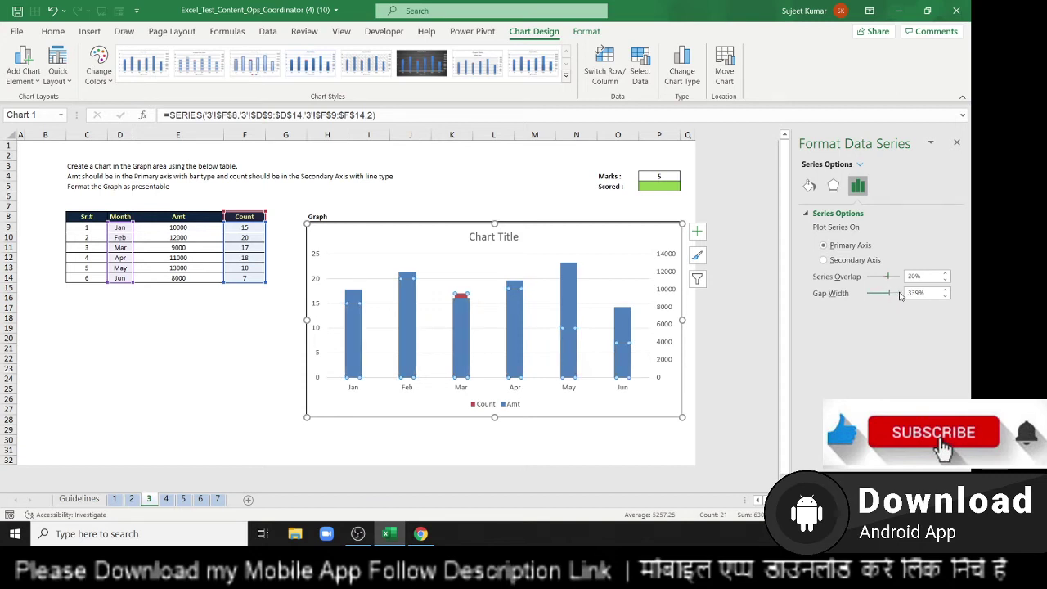
{"action": "left_click_drag", "start_coordinate": [884, 296], "coordinate": [895, 296]}
{"action": "left_click", "coordinate": [813, 191]}
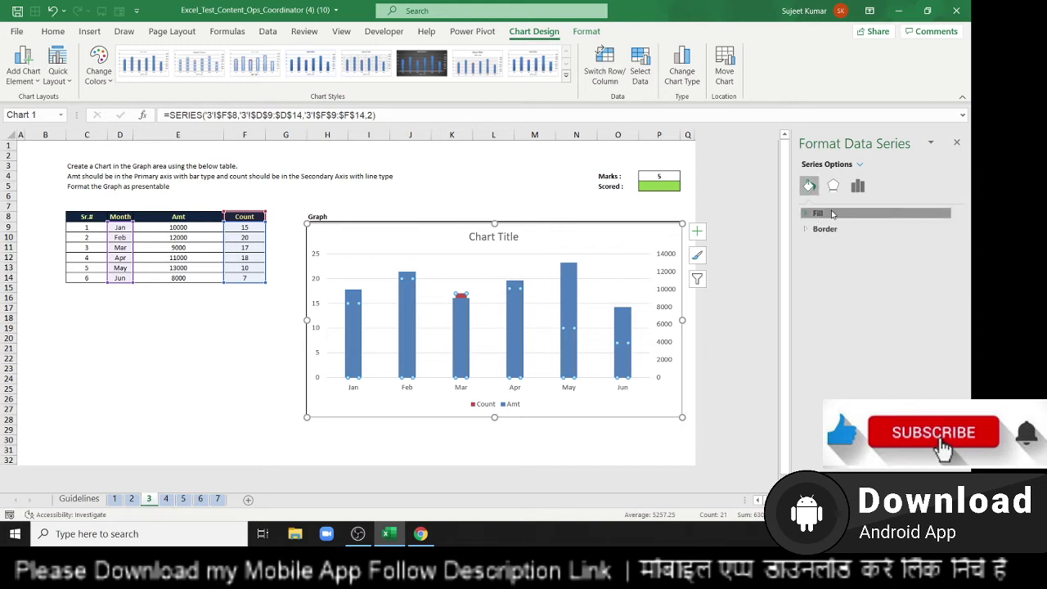
- Apply a solid blue fill at 0% transparency to the Count series
{"action": "left_click", "coordinate": [818, 215]}
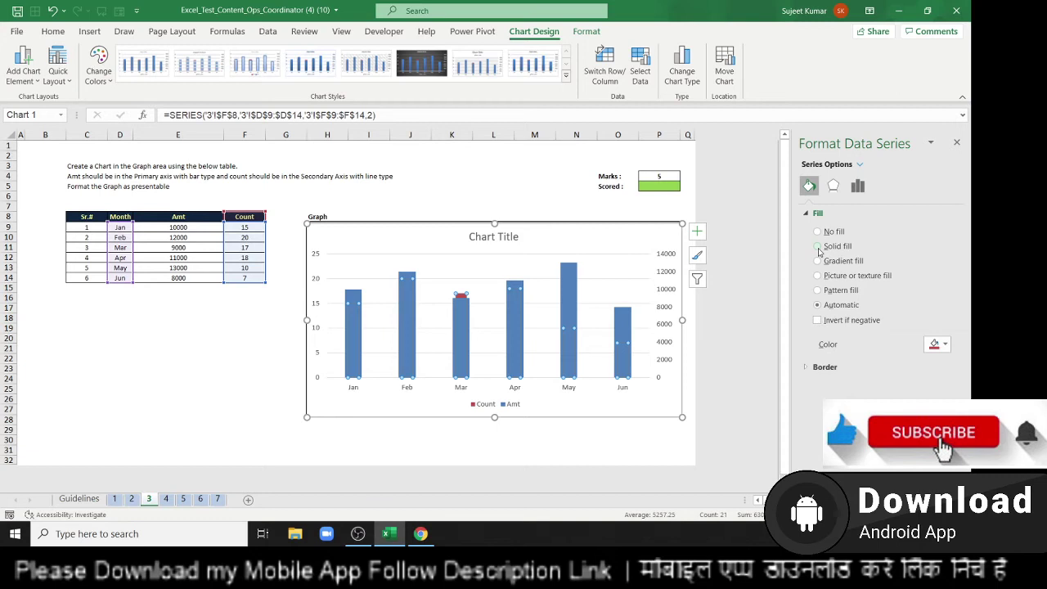
{"action": "left_click", "coordinate": [818, 247]}
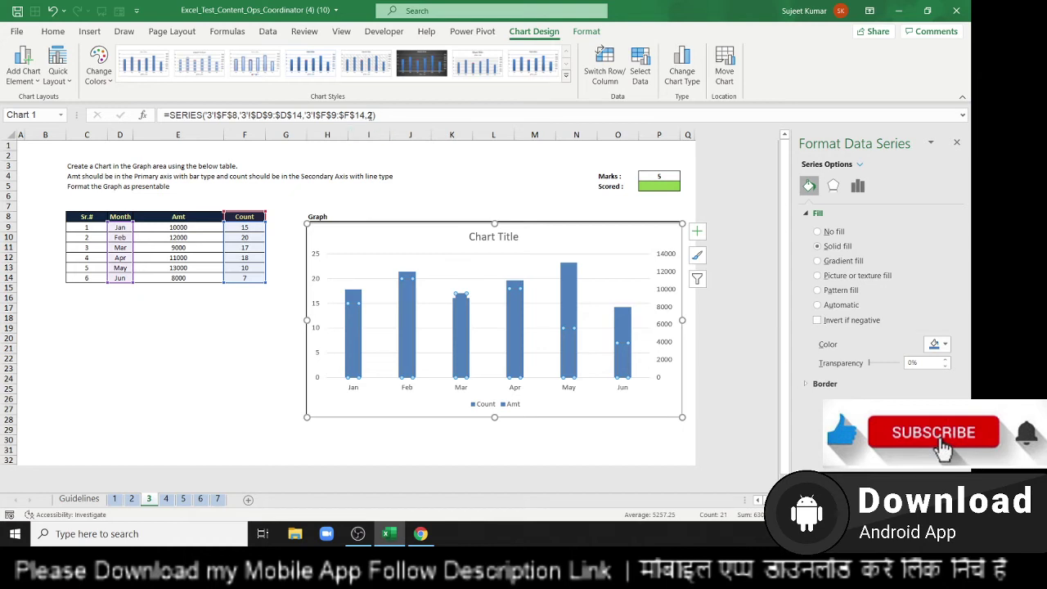
{"action": "left_click", "coordinate": [372, 115]}
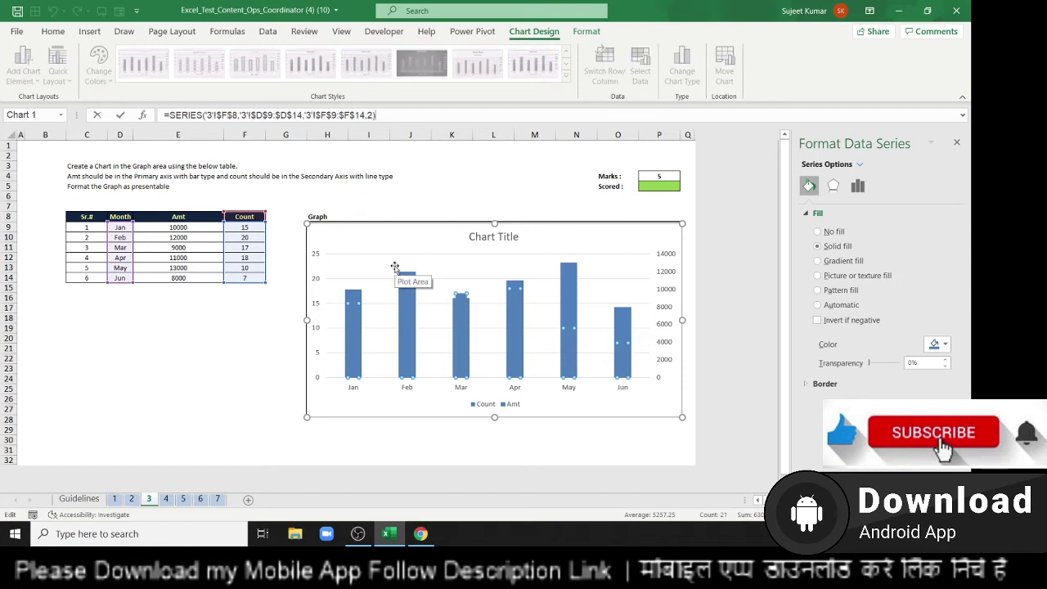
- Change the Count SERIES formula's plot order to 1, dismissing the error message
{"action": "type", "text": "1"}
{"action": "key", "text": "Return"}
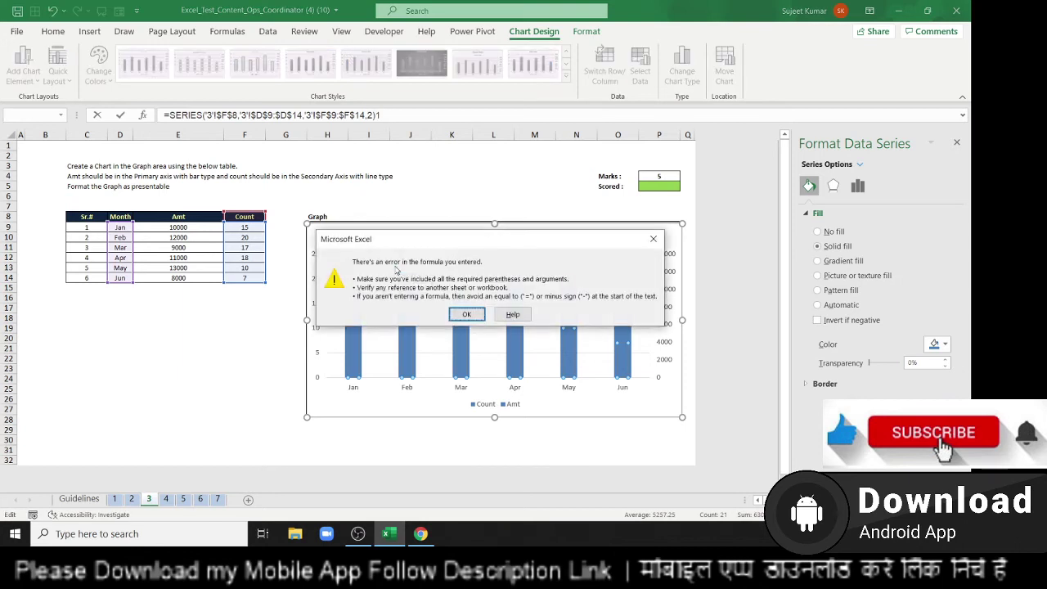
{"action": "type", "text": "1"}
{"action": "key", "text": "Return"}
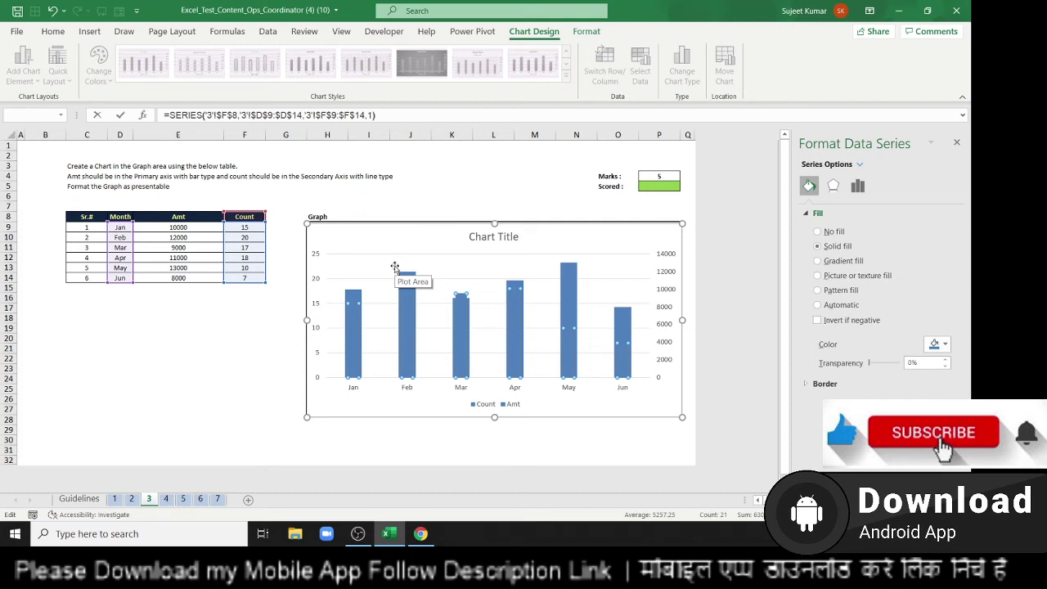
{"action": "key", "text": "Return"}
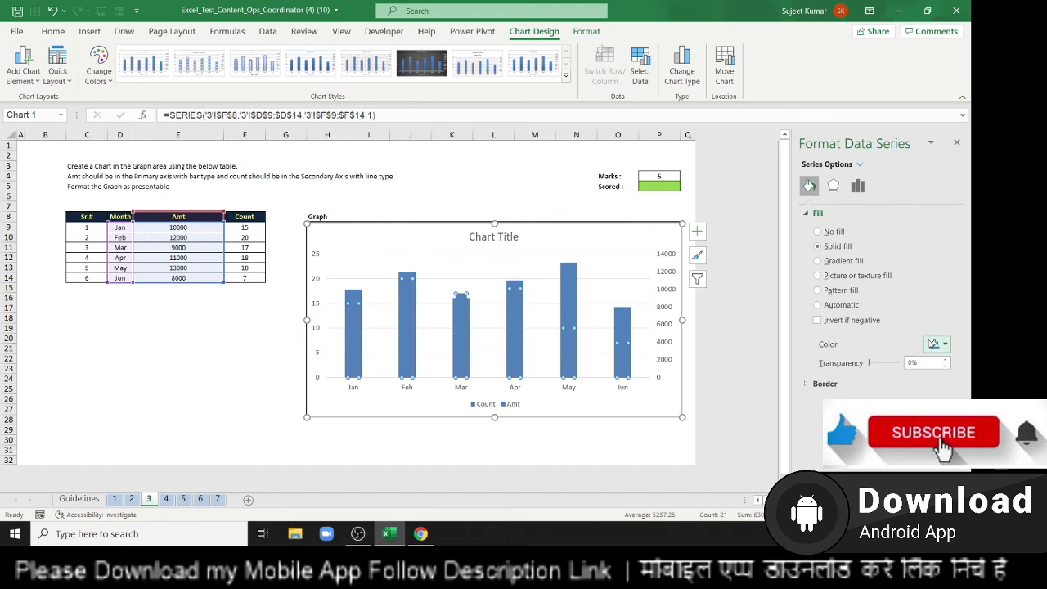
- Fill the Count series red and set its series formula plot order back to 2
{"action": "left_click", "coordinate": [938, 347]}
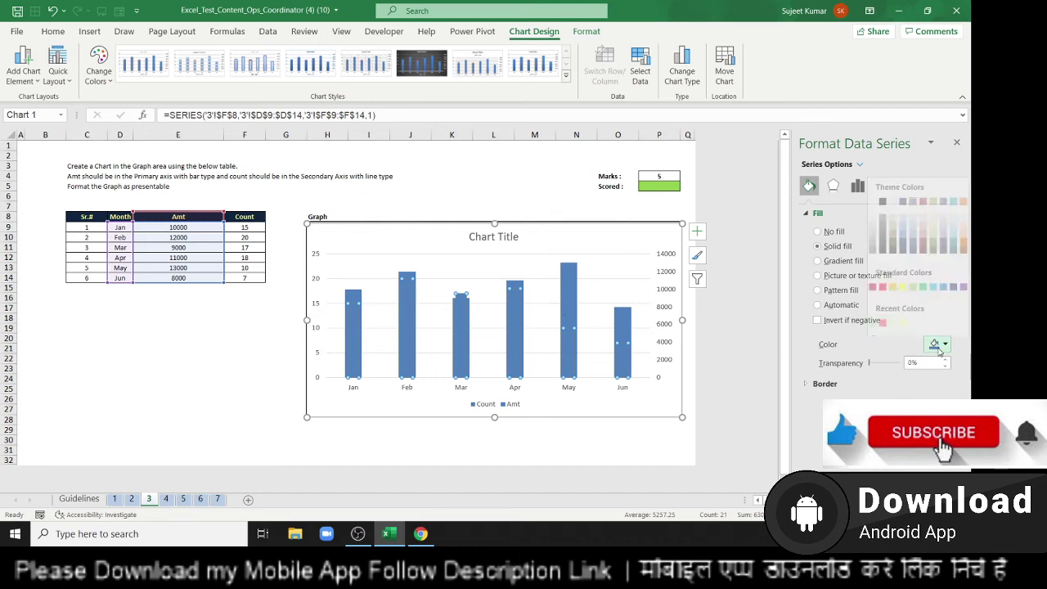
{"action": "left_click", "coordinate": [883, 275]}
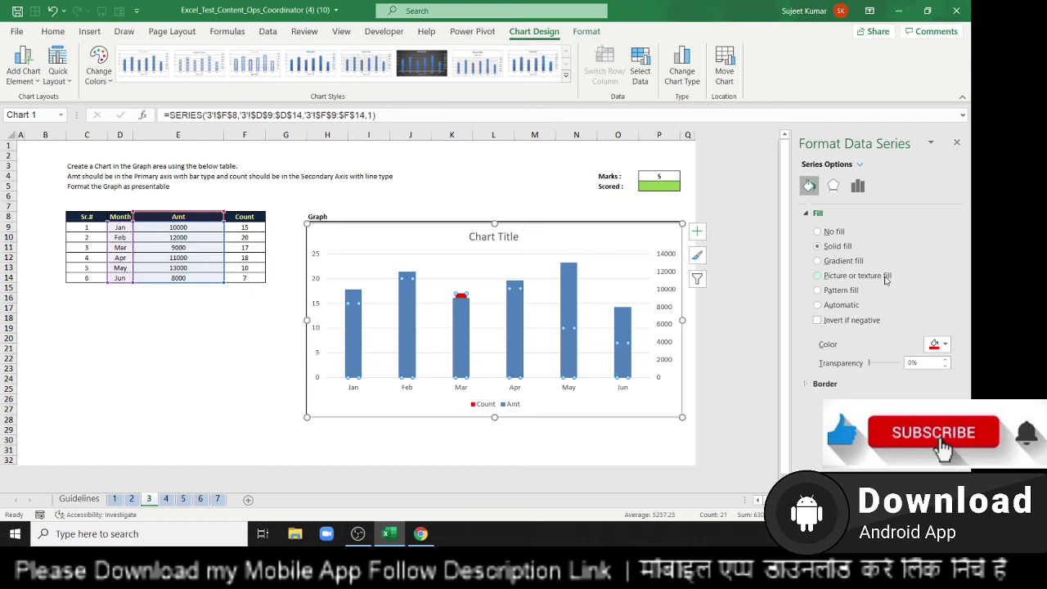
{"action": "left_click", "coordinate": [370, 116]}
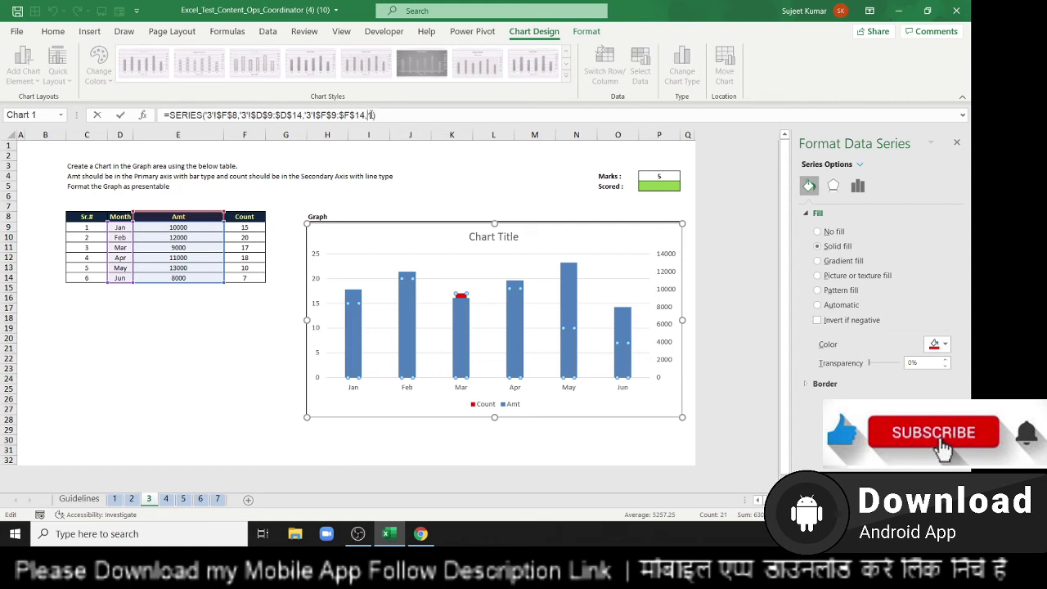
{"action": "key", "text": "BackSpace"}
{"action": "type", "text": "2"}
{"action": "key", "text": "Return"}
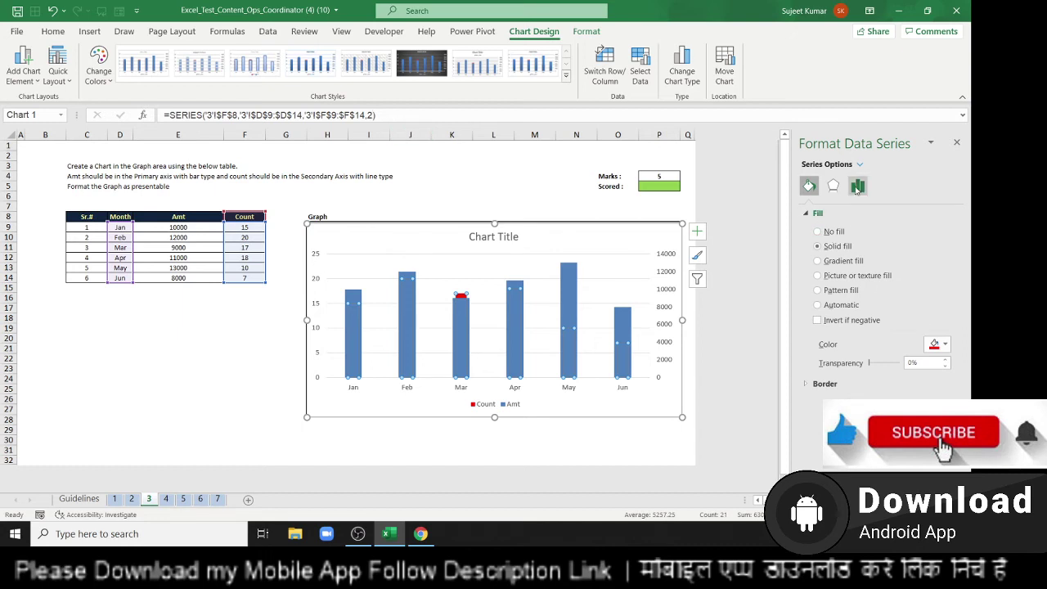
- Set the Count gap width to 100% so its red columns sit behind Amt
{"action": "left_click", "coordinate": [858, 187]}
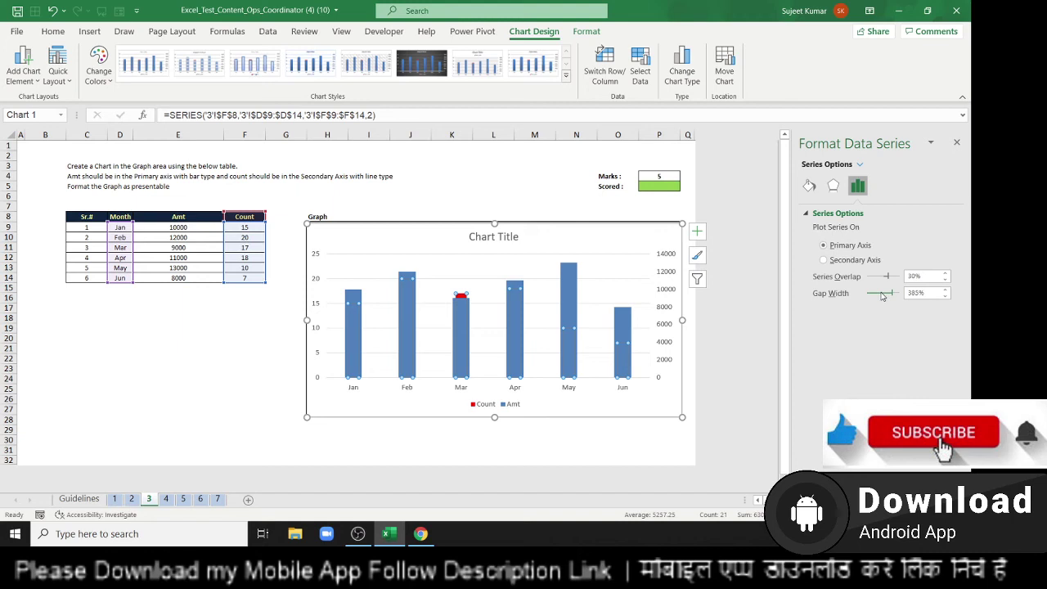
{"action": "mouse_move", "coordinate": [890, 295]}
{"action": "left_mouse_down"}
{"action": "mouse_move", "coordinate": [864, 294]}
{"action": "mouse_move", "coordinate": [874, 296]}
{"action": "left_mouse_up"}
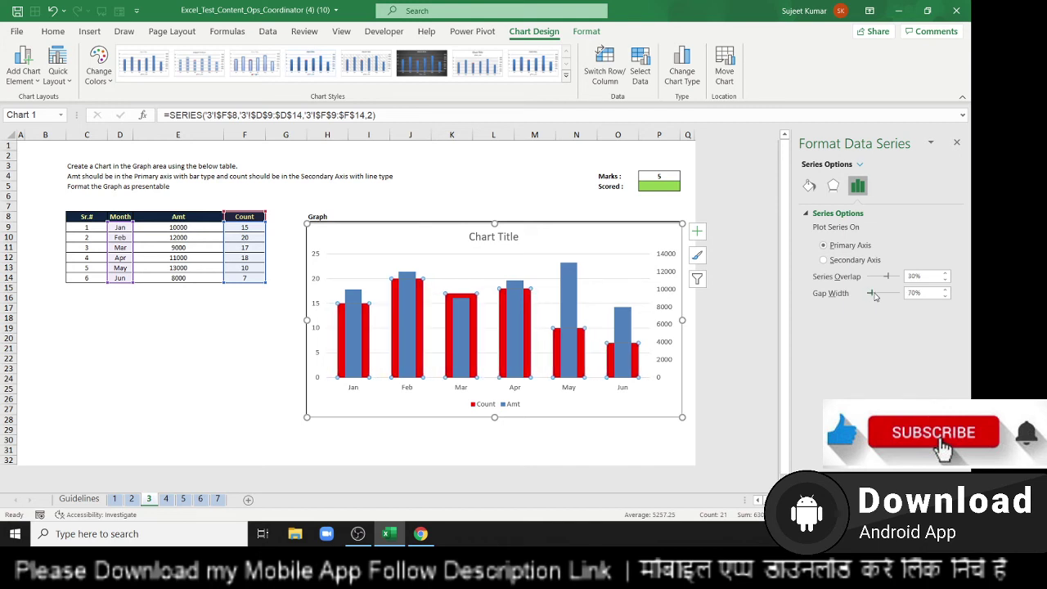
{"action": "left_click_drag", "start_coordinate": [874, 296], "coordinate": [878, 297]}
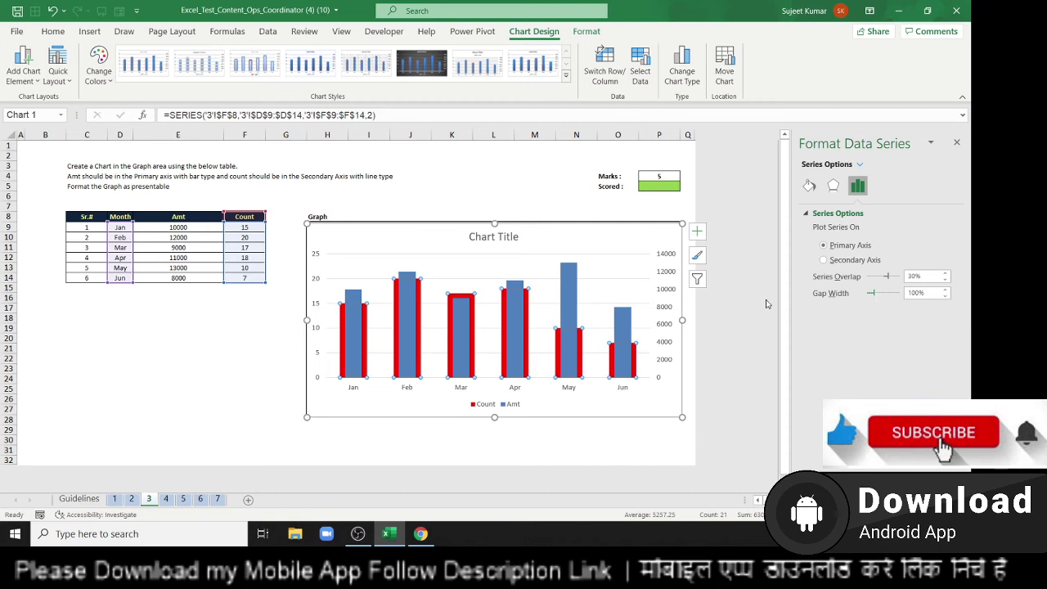
{"action": "left_click", "coordinate": [575, 413]}
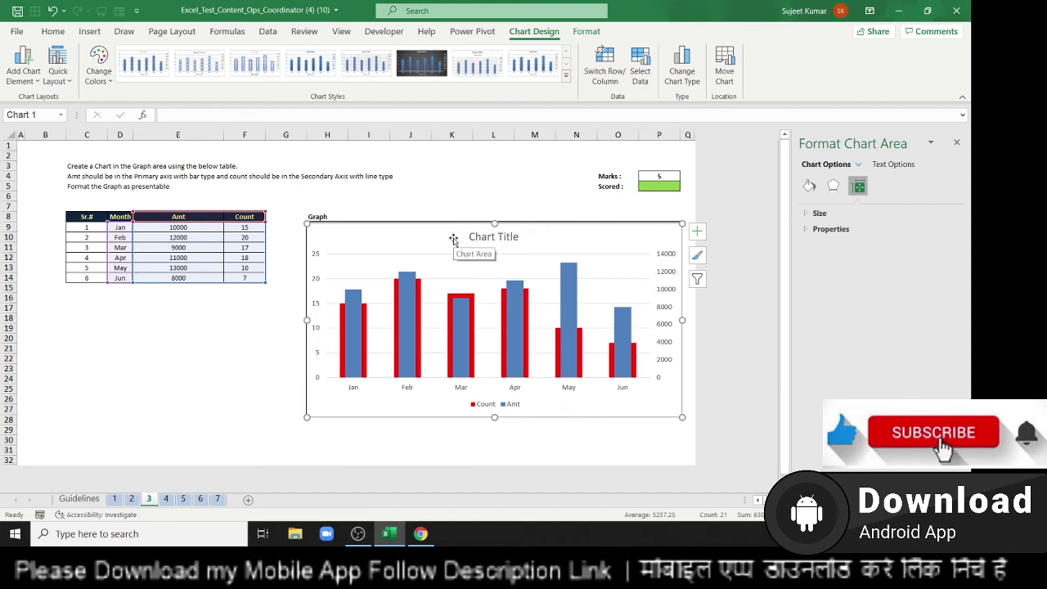
{"action": "left_click", "coordinate": [451, 297]}
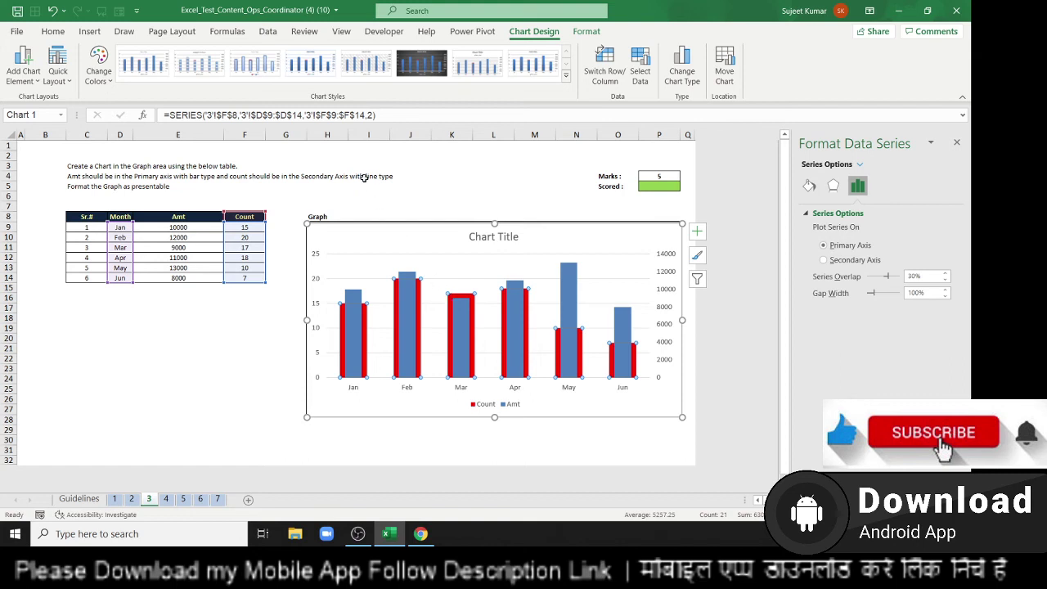
- Change the Count series' chart type to Line in the Combo settings, over the Amt columns
{"action": "right_click", "coordinate": [531, 319]}
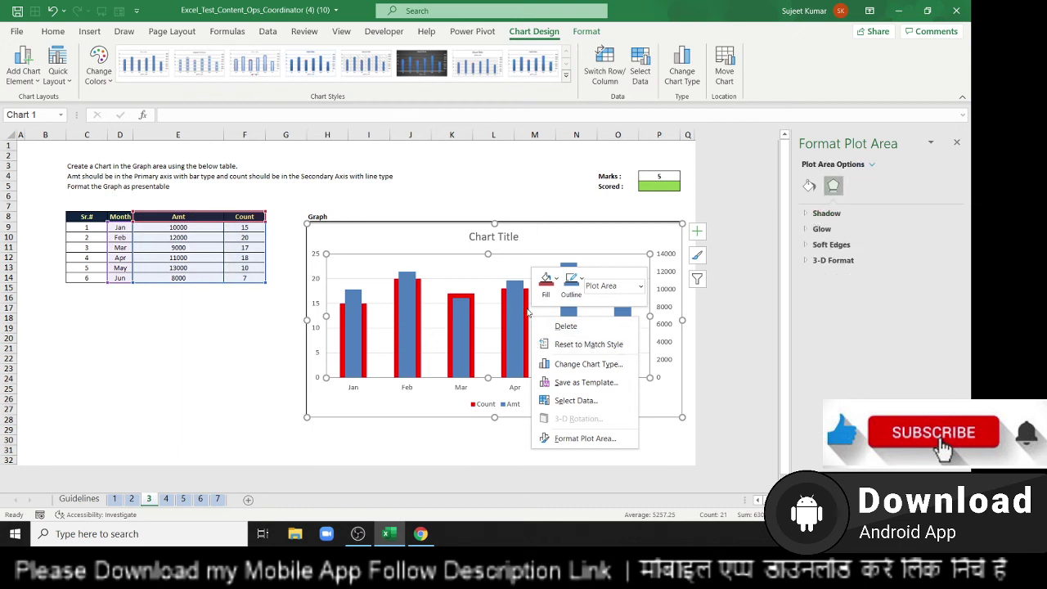
{"action": "left_click", "coordinate": [529, 313]}
{"action": "left_click", "coordinate": [528, 313]}
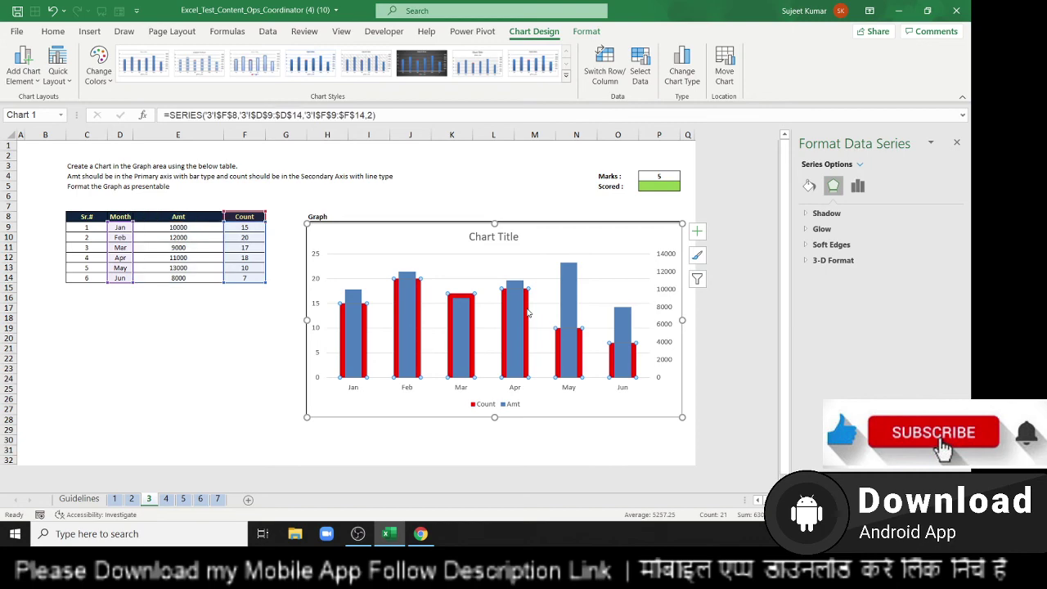
{"action": "right_click", "coordinate": [528, 313]}
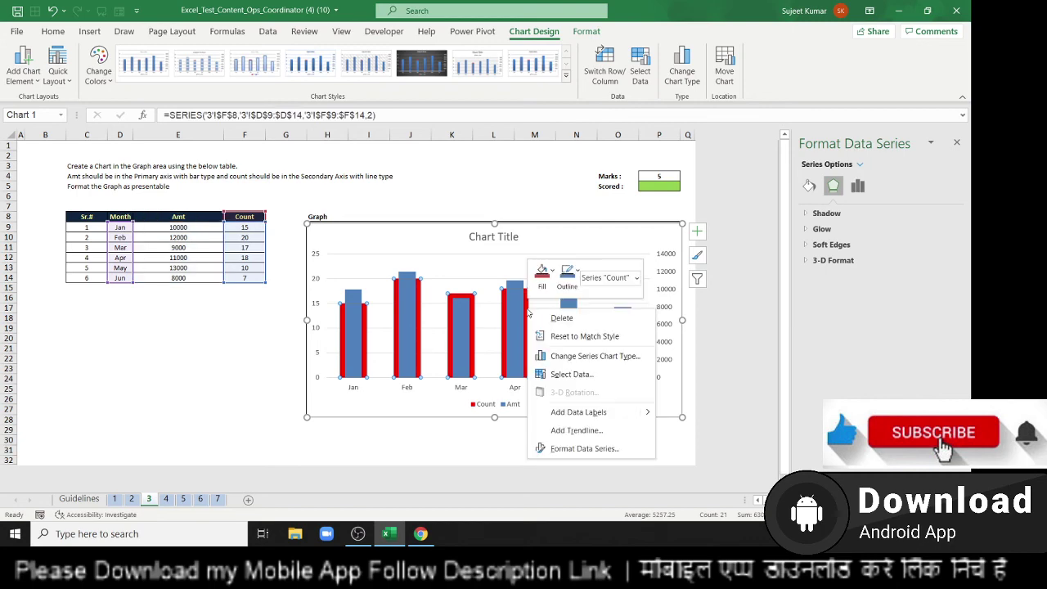
{"action": "left_click", "coordinate": [594, 356]}
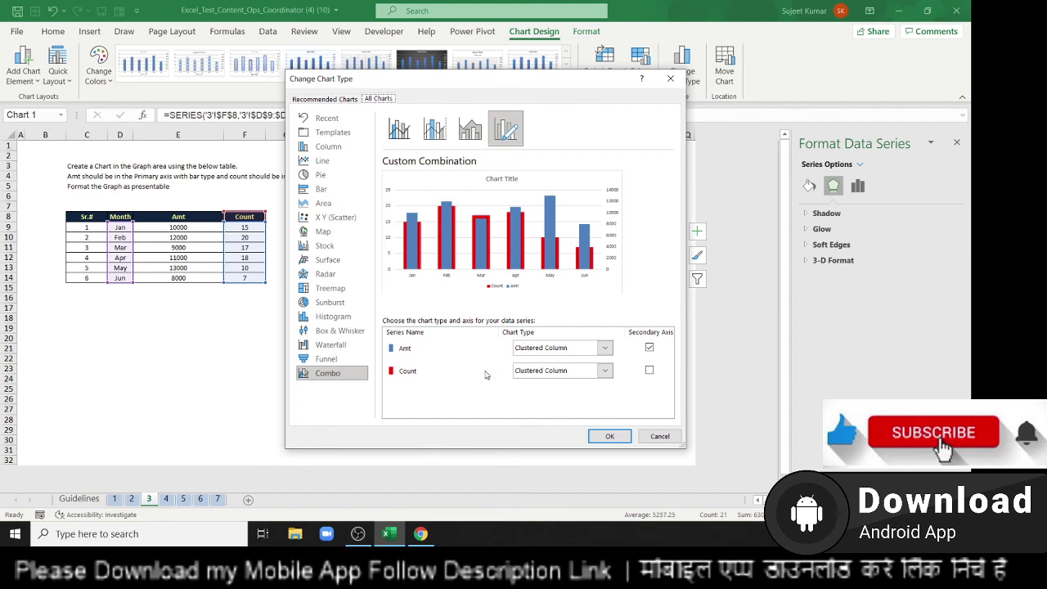
{"action": "left_click", "coordinate": [529, 374]}
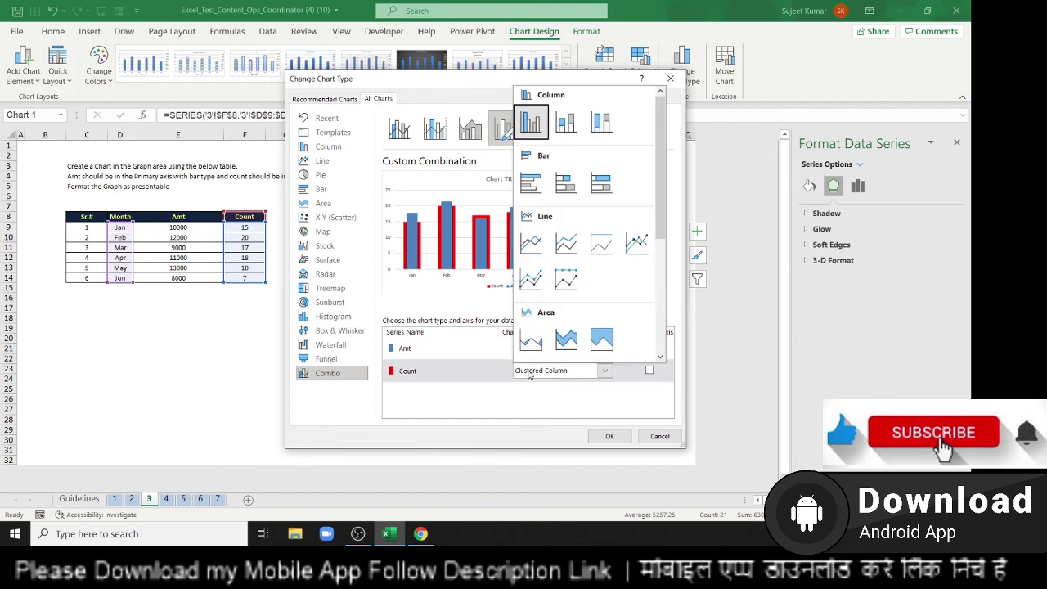
{"action": "left_click", "coordinate": [530, 252]}
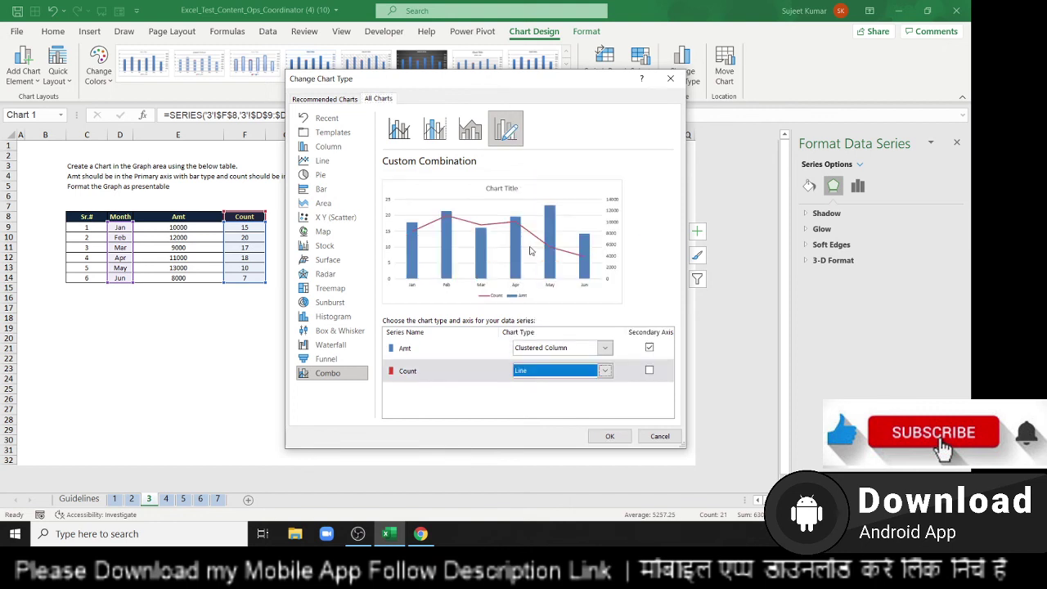
{"action": "left_click", "coordinate": [617, 440]}
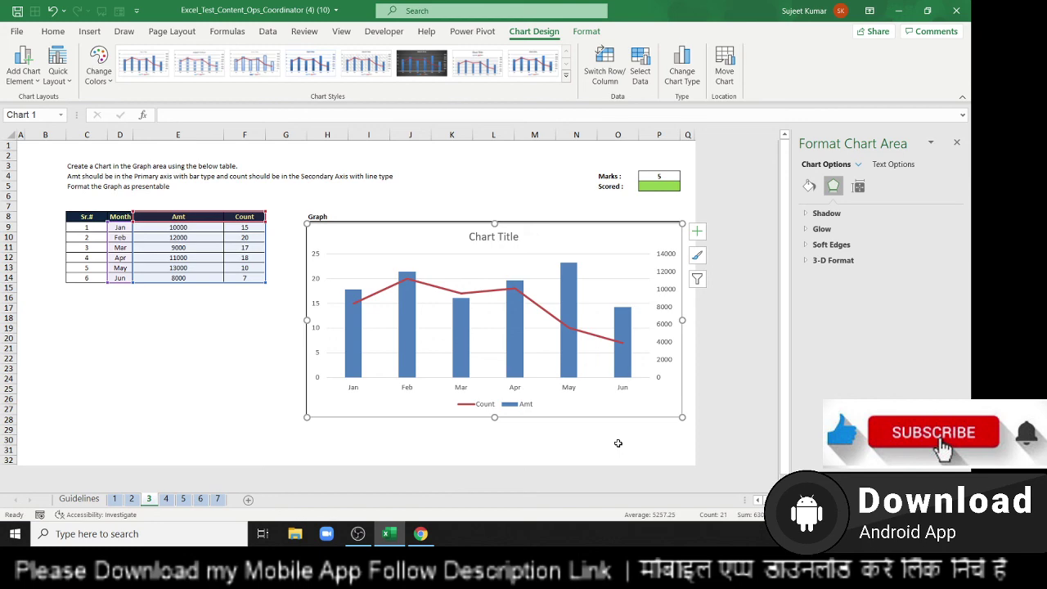
- Minimize Excel with Windows+D to show the desktop
{"action": "key", "text": "super+d"}
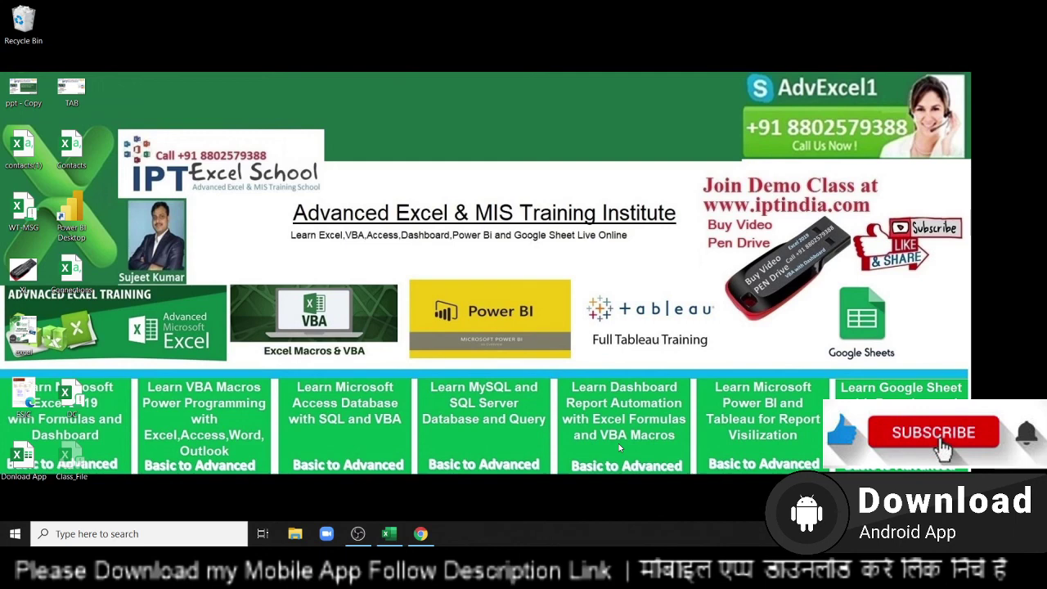